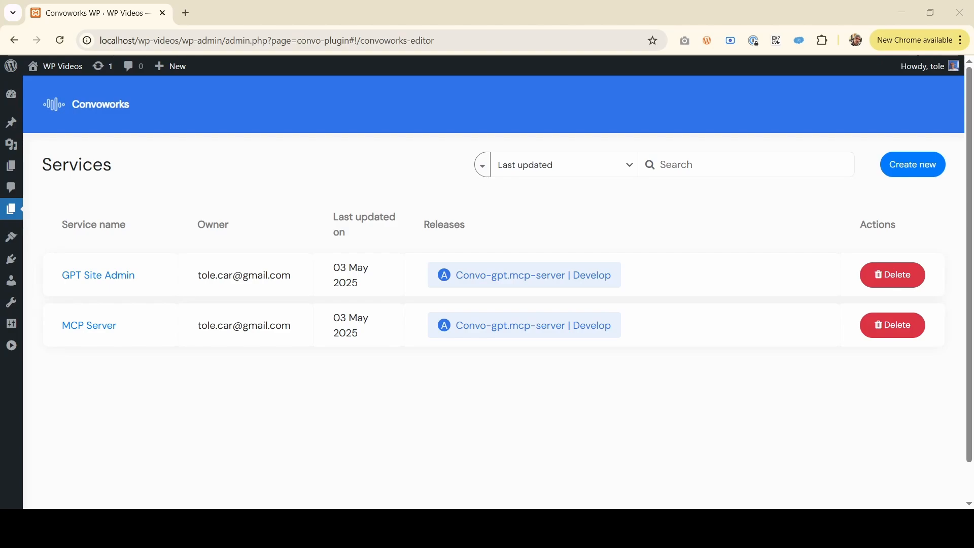
- Start creating a new service and look over the available templates and the import-from-file option
{"action": "left_click", "coordinate": [913, 164]}
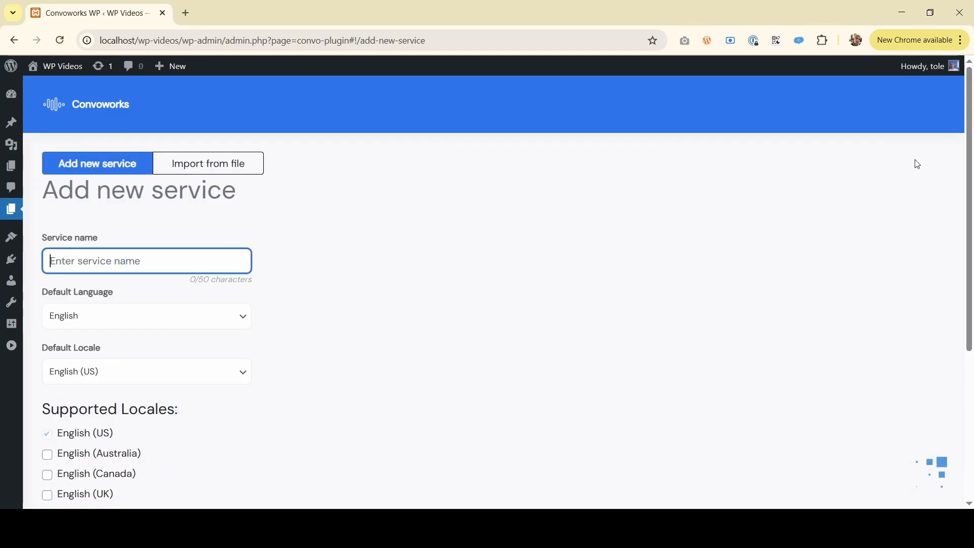
{"action": "scroll", "coordinate": [431, 245], "scroll_direction": "down", "scroll_amount": 8}
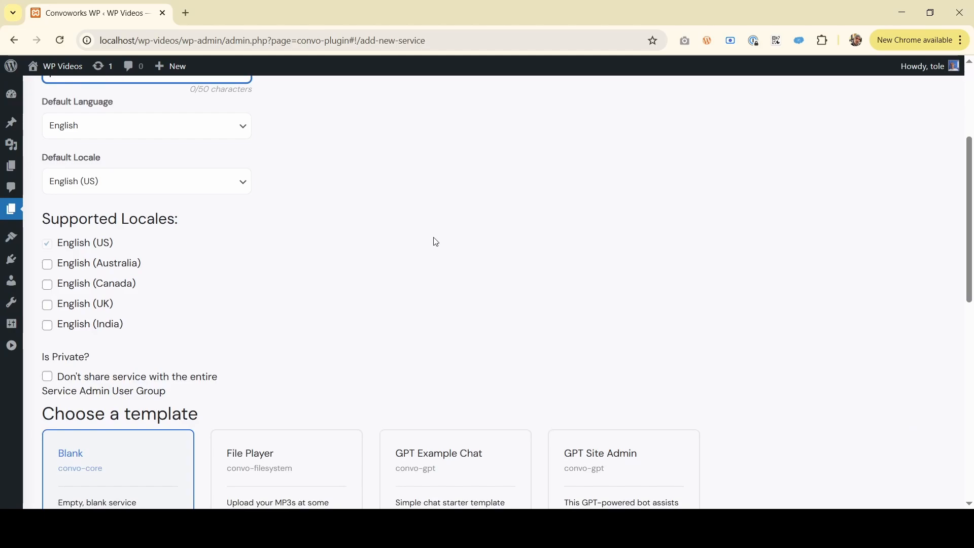
{"action": "scroll", "coordinate": [258, 256], "scroll_direction": "down", "scroll_amount": 4}
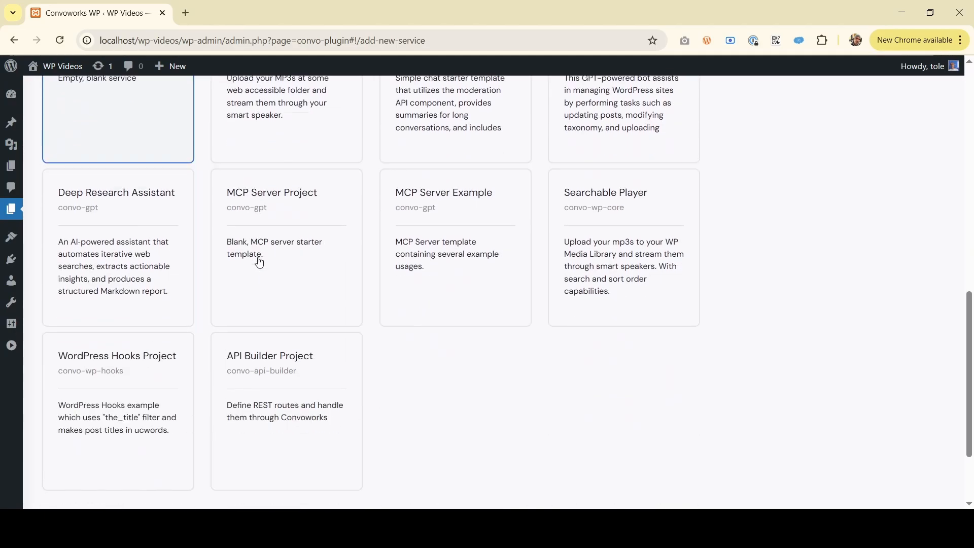
{"action": "scroll", "coordinate": [337, 236], "scroll_direction": "down", "scroll_amount": 2}
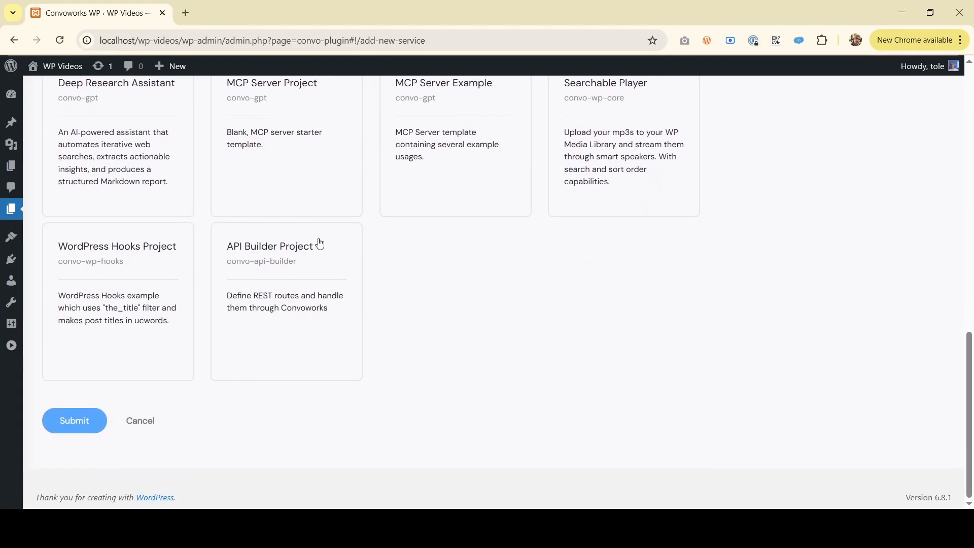
{"action": "scroll", "coordinate": [319, 243], "scroll_direction": "up", "scroll_amount": 5}
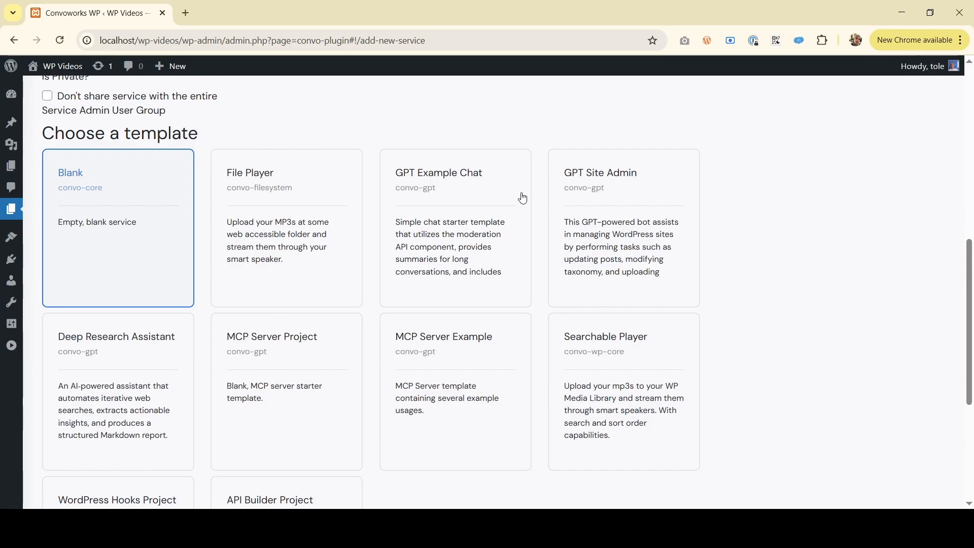
{"action": "scroll", "coordinate": [257, 187], "scroll_direction": "up", "scroll_amount": 9}
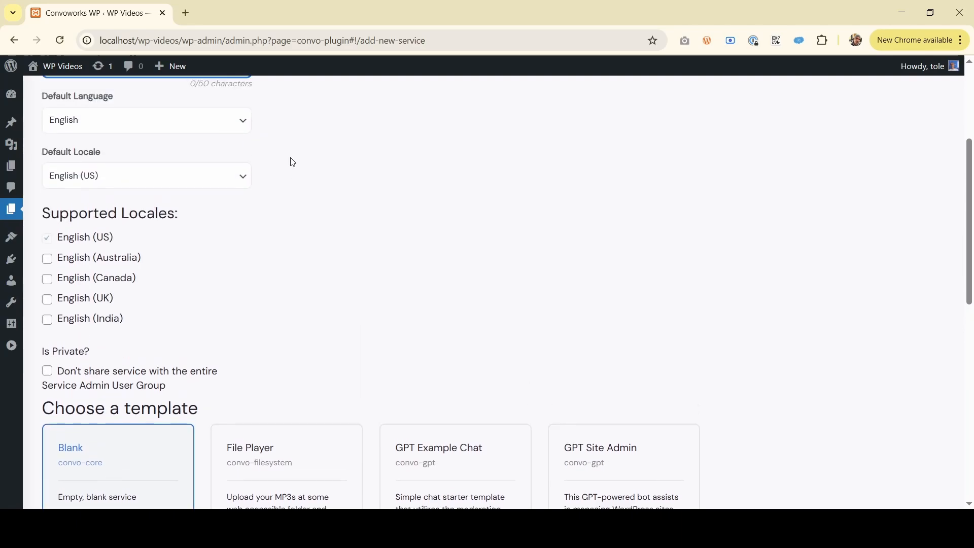
{"action": "left_click", "coordinate": [217, 168]}
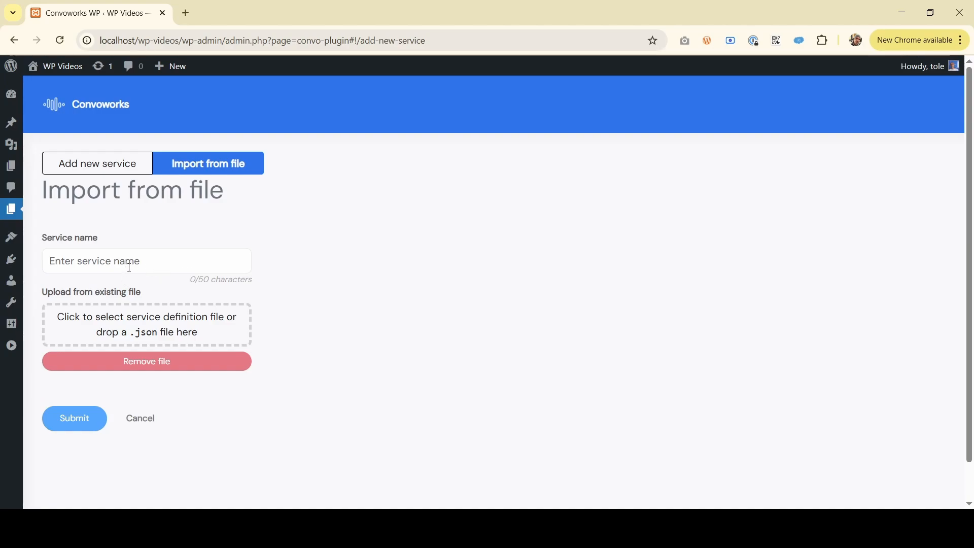
{"action": "left_click", "coordinate": [105, 173]}
- Name the new service "Hello World" and create it from the Blank template
{"action": "left_click", "coordinate": [96, 262]}
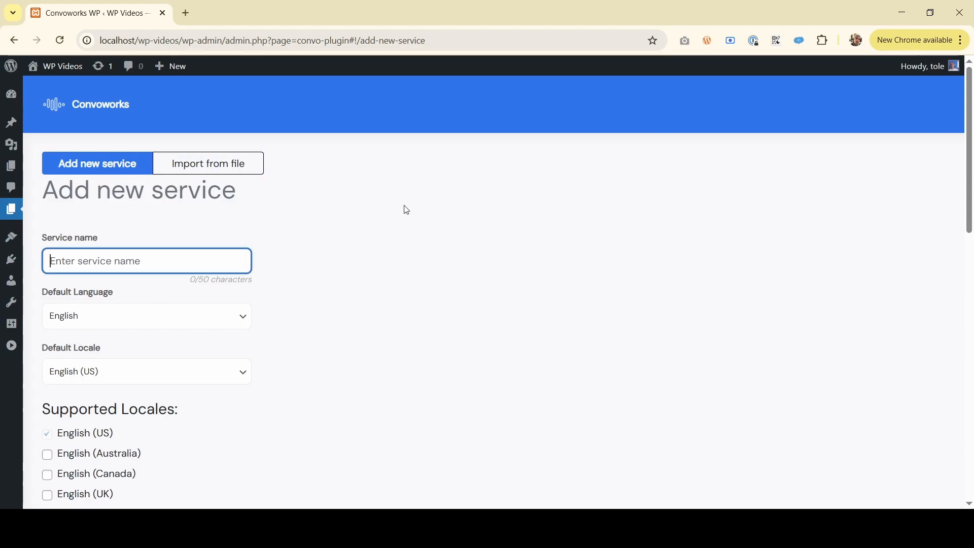
{"action": "type", "text": "Hello Worlds"}
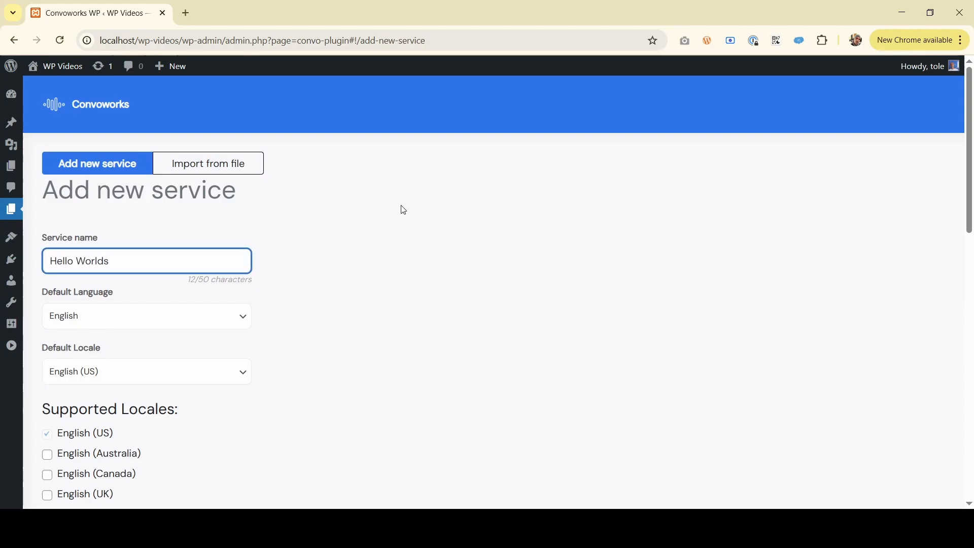
{"action": "scroll", "coordinate": [403, 211], "scroll_direction": "down", "scroll_amount": 5}
{"action": "scroll", "coordinate": [432, 246], "scroll_direction": "up", "scroll_amount": 1}
{"action": "scroll", "coordinate": [432, 254], "scroll_direction": "down", "scroll_amount": 5}
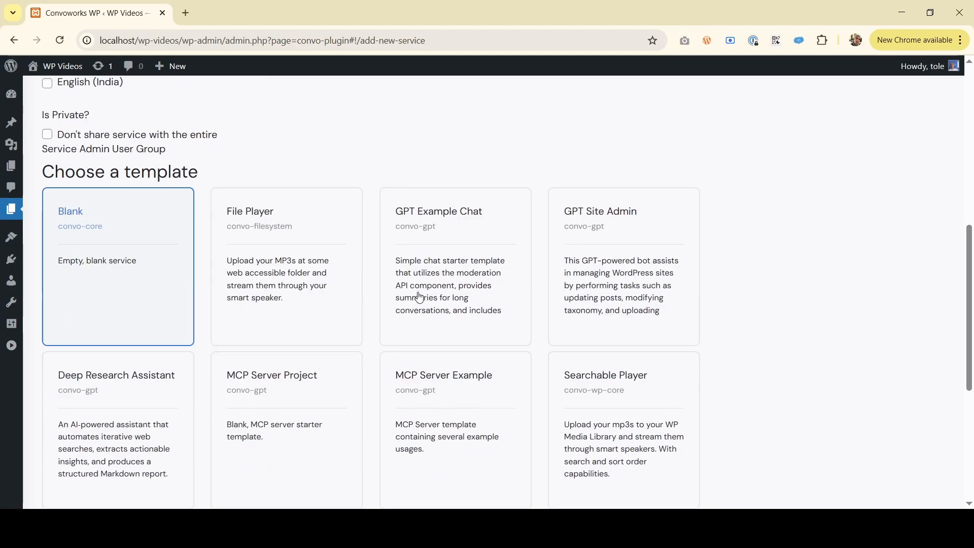
{"action": "left_click", "coordinate": [188, 338]}
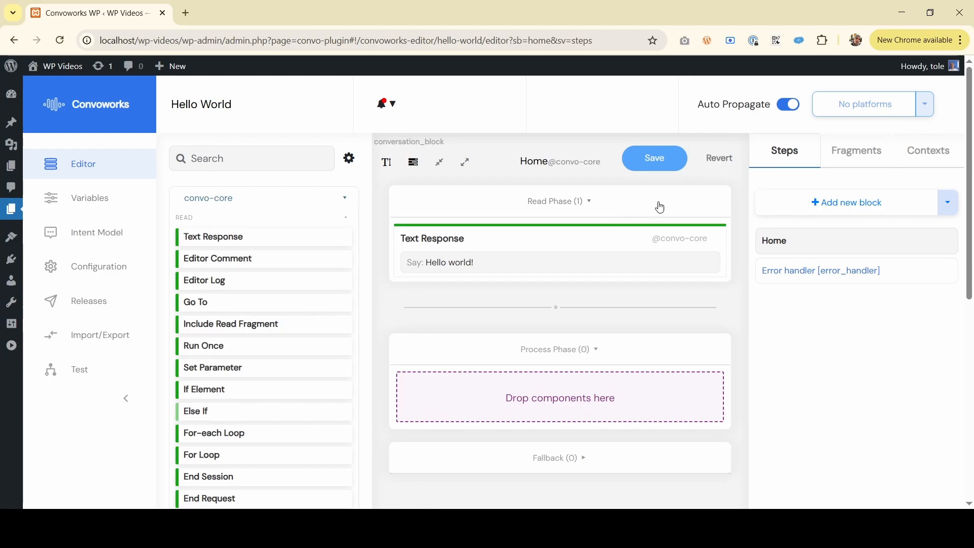
- Look over the Home block's read and process phases and open the block's properties
{"action": "scroll", "coordinate": [657, 224], "scroll_direction": "down", "scroll_amount": 1}
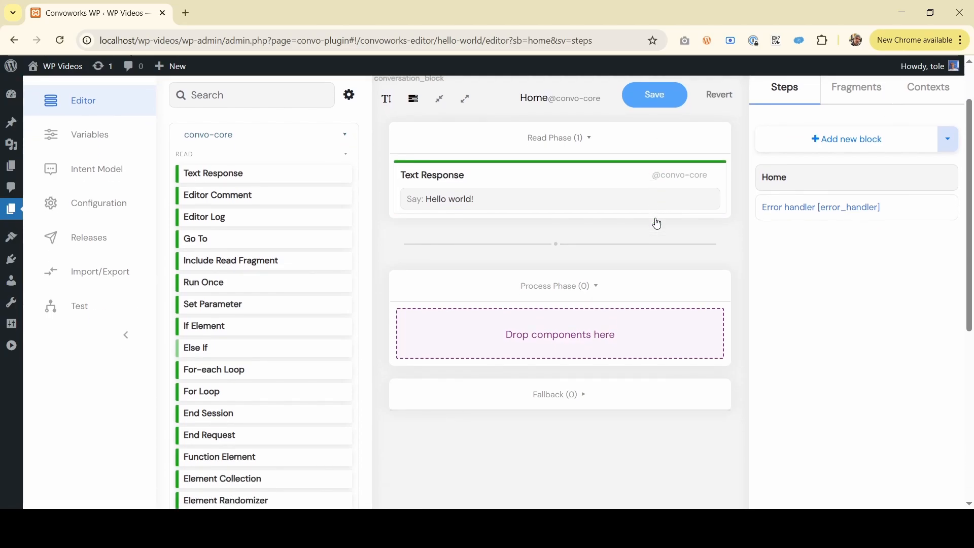
{"action": "scroll", "coordinate": [648, 248], "scroll_direction": "up", "scroll_amount": 1}
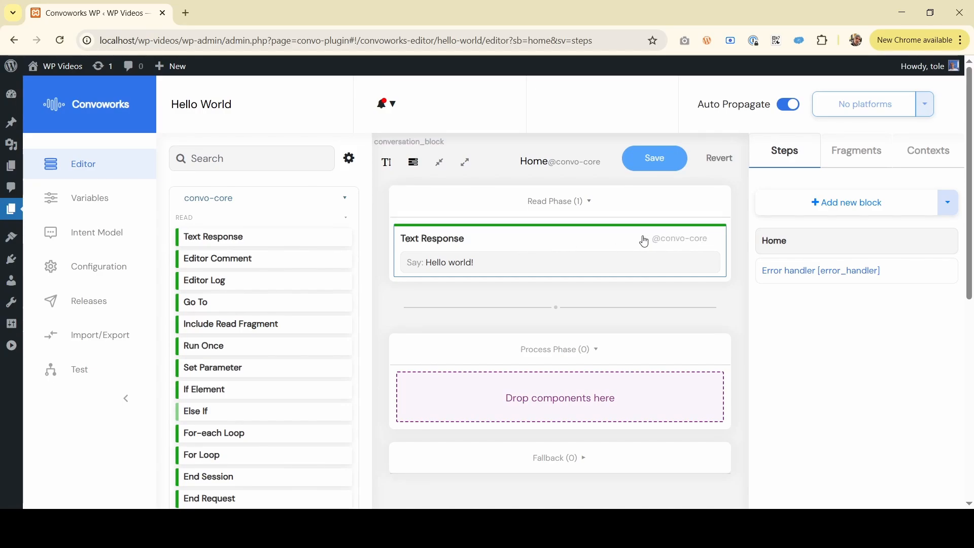
{"action": "left_click", "coordinate": [545, 169]}
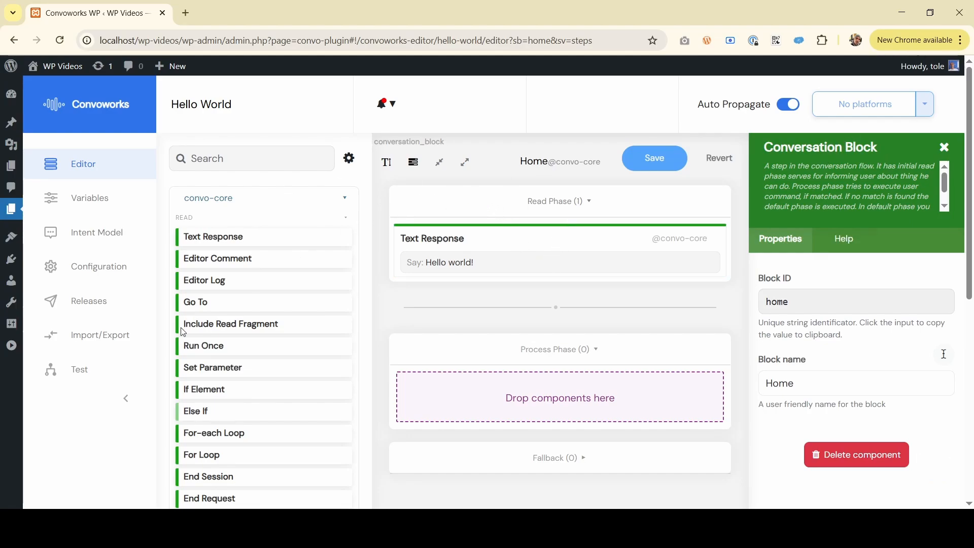
- Run the service in its test chat and check the response it gives
{"action": "left_click", "coordinate": [100, 377]}
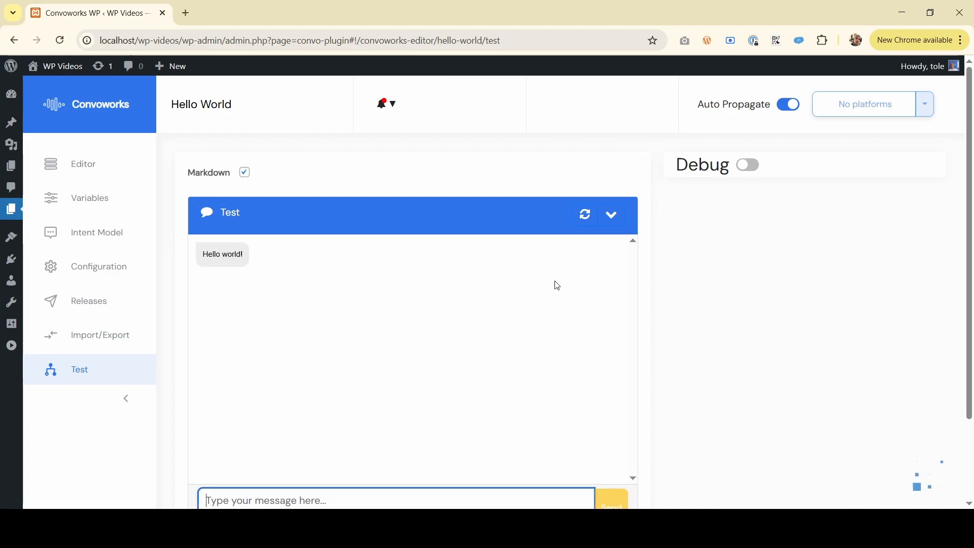
{"action": "scroll", "coordinate": [414, 237], "scroll_direction": "down", "scroll_amount": 2}
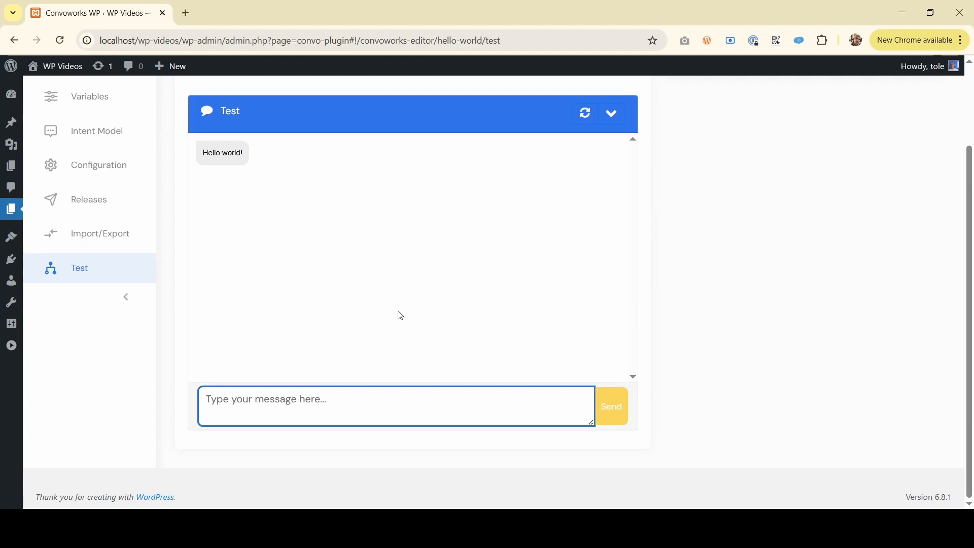
{"action": "scroll", "coordinate": [238, 188], "scroll_direction": "up", "scroll_amount": 2}
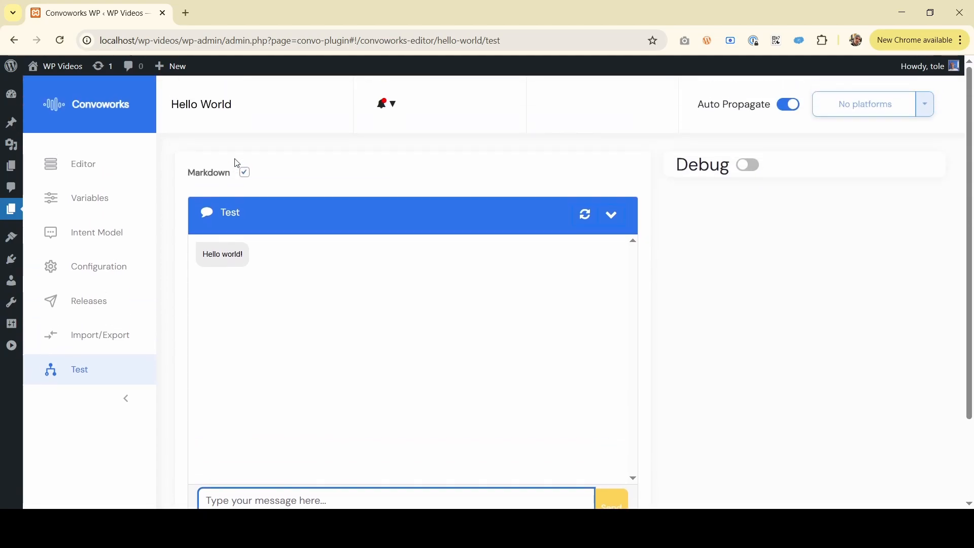
- Return to the service editor and view the properties and help of the "Hello world!" Text Response
{"action": "left_click", "coordinate": [89, 171]}
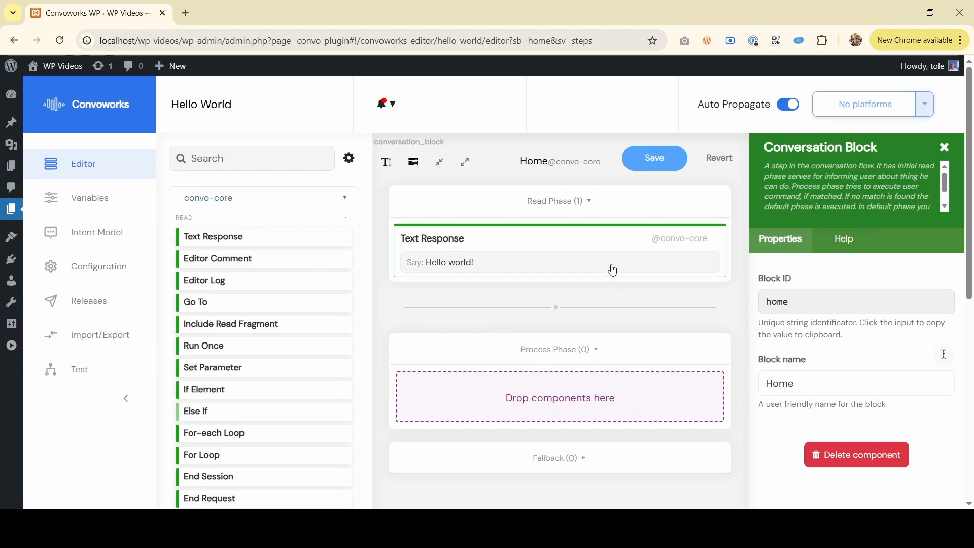
{"action": "scroll", "coordinate": [611, 270], "scroll_direction": "down", "scroll_amount": 2}
{"action": "left_click", "coordinate": [554, 181]}
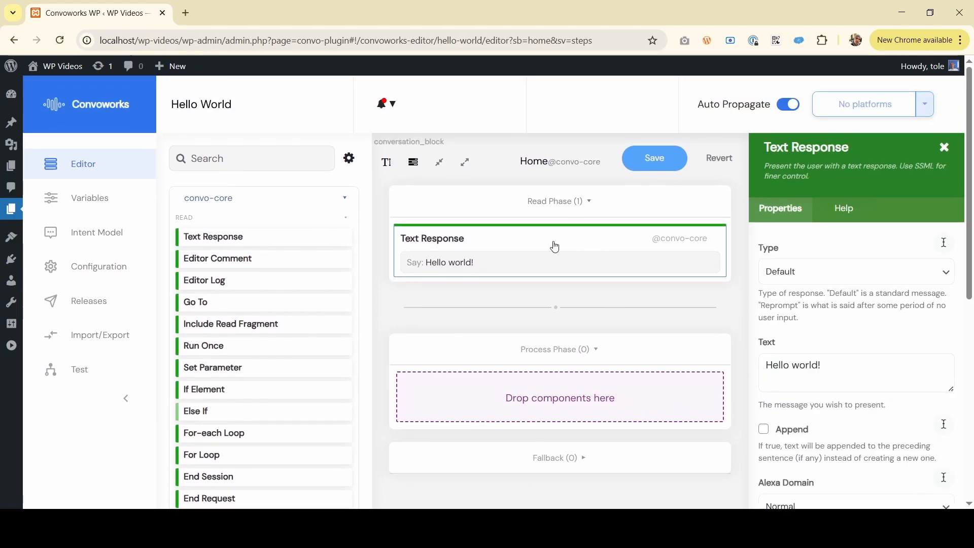
{"action": "left_click", "coordinate": [557, 245]}
{"action": "left_click", "coordinate": [492, 260]}
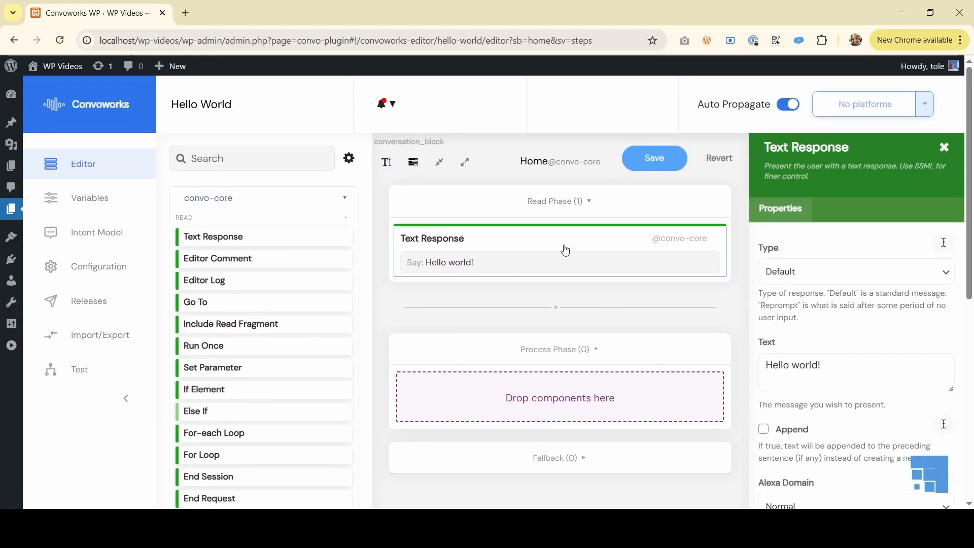
{"action": "left_click", "coordinate": [849, 213]}
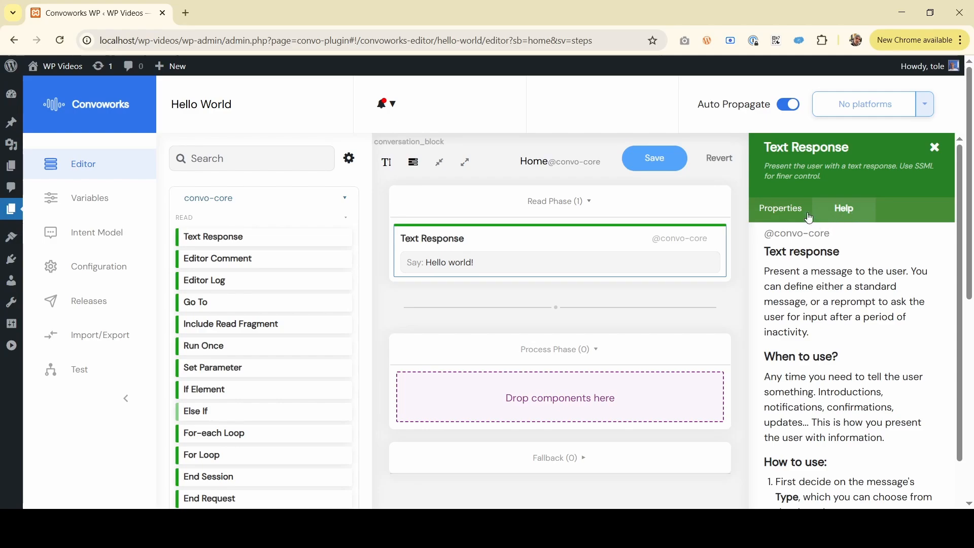
- Add a second Text Response to the Read Phase below the first one and set its text to "Again"
{"action": "scroll", "coordinate": [239, 200], "scroll_direction": "down", "scroll_amount": 8}
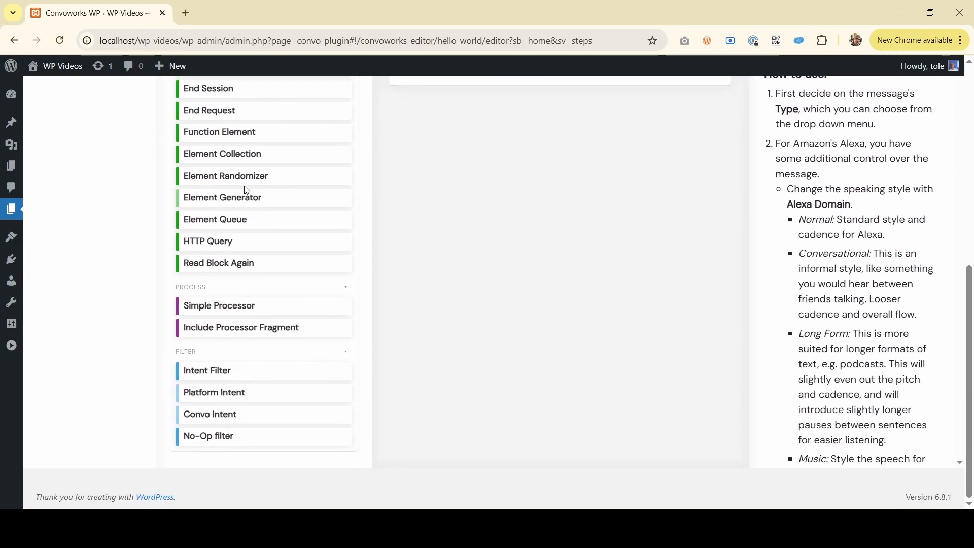
{"action": "scroll", "coordinate": [249, 217], "scroll_direction": "up", "scroll_amount": 7}
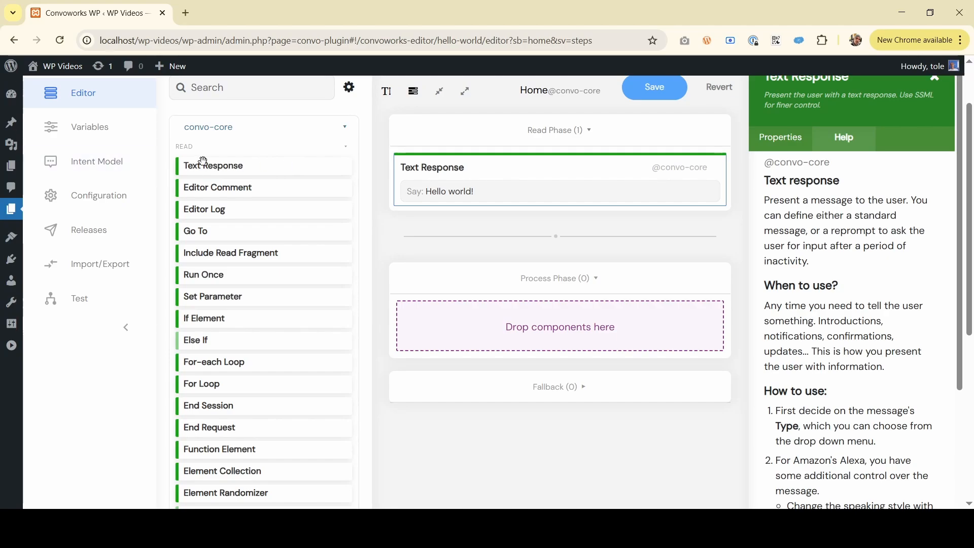
{"action": "left_click_drag", "start_coordinate": [222, 162], "coordinate": [505, 233]}
{"action": "left_click", "coordinate": [500, 236]}
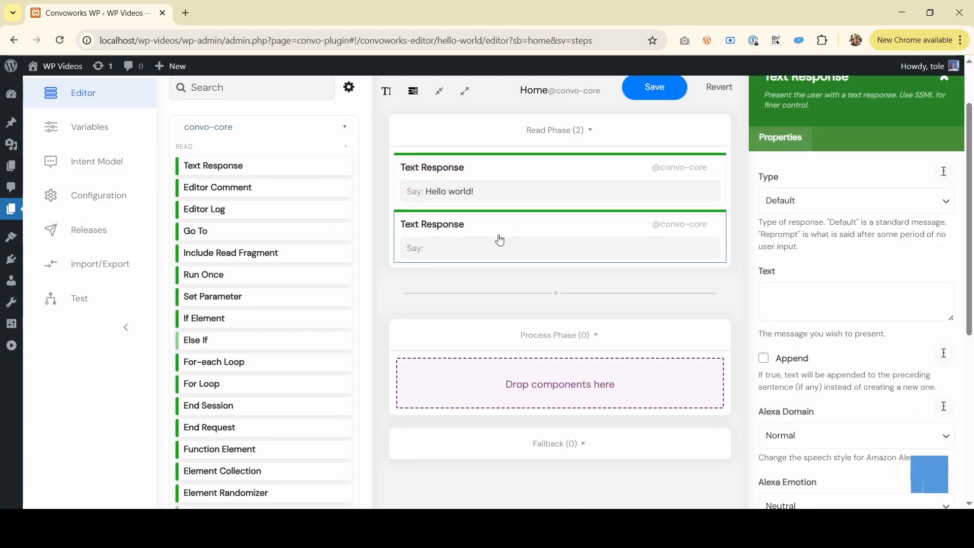
{"action": "left_click", "coordinate": [824, 292]}
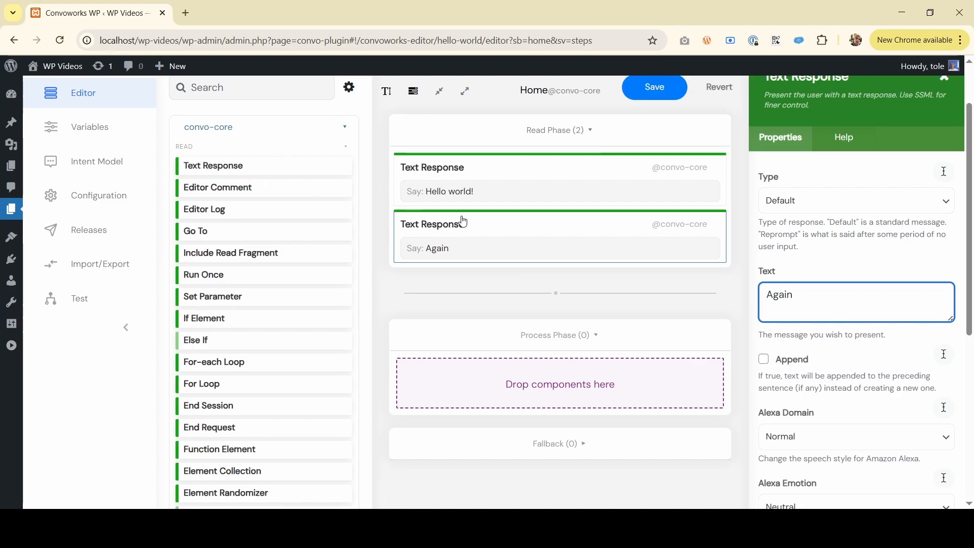
- Add a Simple Processor to the Process Phase and place a No-Op filter in its request filters
{"action": "scroll", "coordinate": [533, 154], "scroll_direction": "down", "scroll_amount": 4}
{"action": "scroll", "coordinate": [535, 163], "scroll_direction": "up", "scroll_amount": 4}
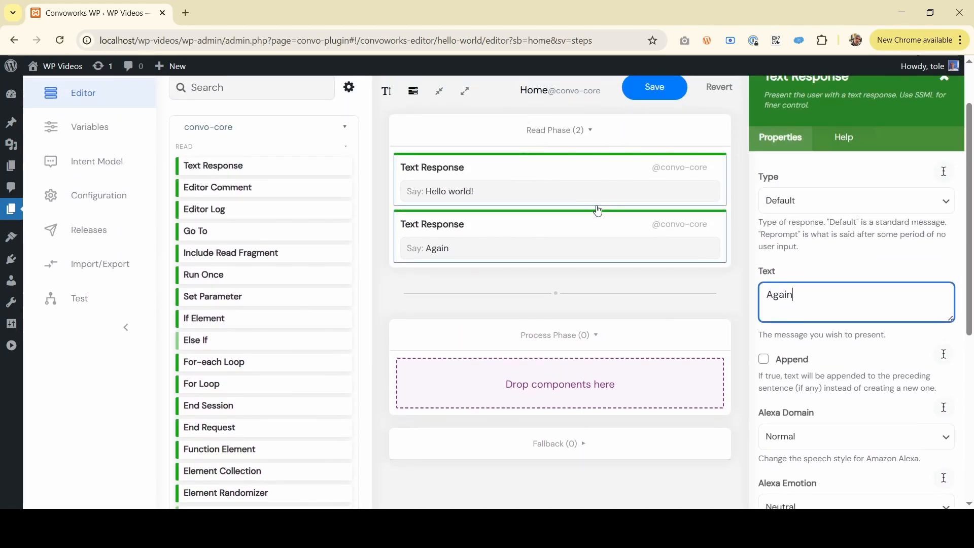
{"action": "scroll", "coordinate": [553, 152], "scroll_direction": "down", "scroll_amount": 4}
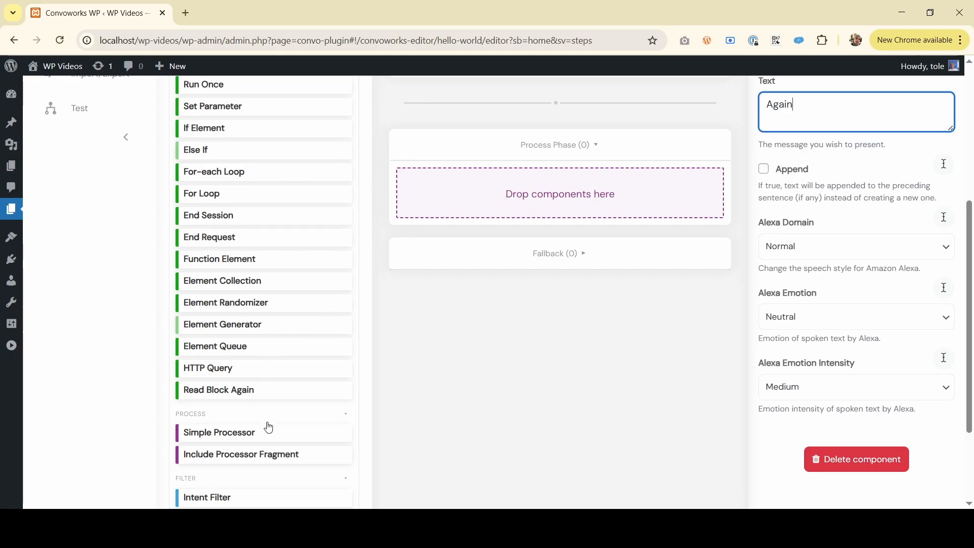
{"action": "left_click_drag", "start_coordinate": [269, 428], "coordinate": [517, 204]}
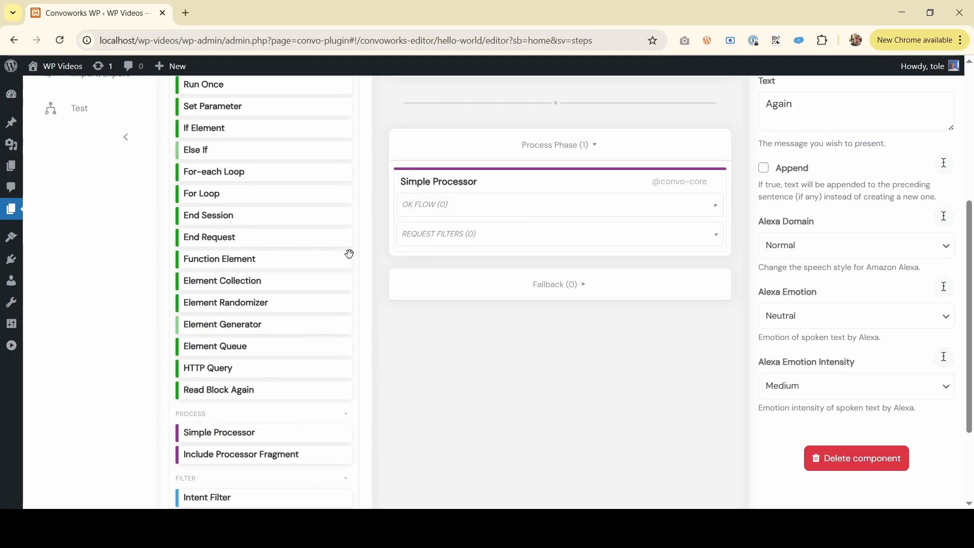
{"action": "scroll", "coordinate": [292, 319], "scroll_direction": "down", "scroll_amount": 3}
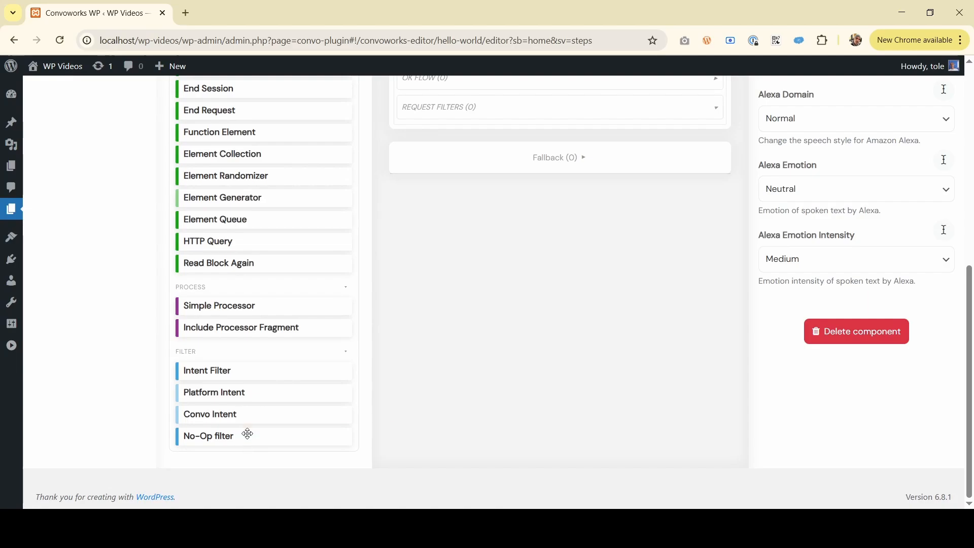
{"action": "left_click_drag", "start_coordinate": [247, 434], "coordinate": [524, 110]}
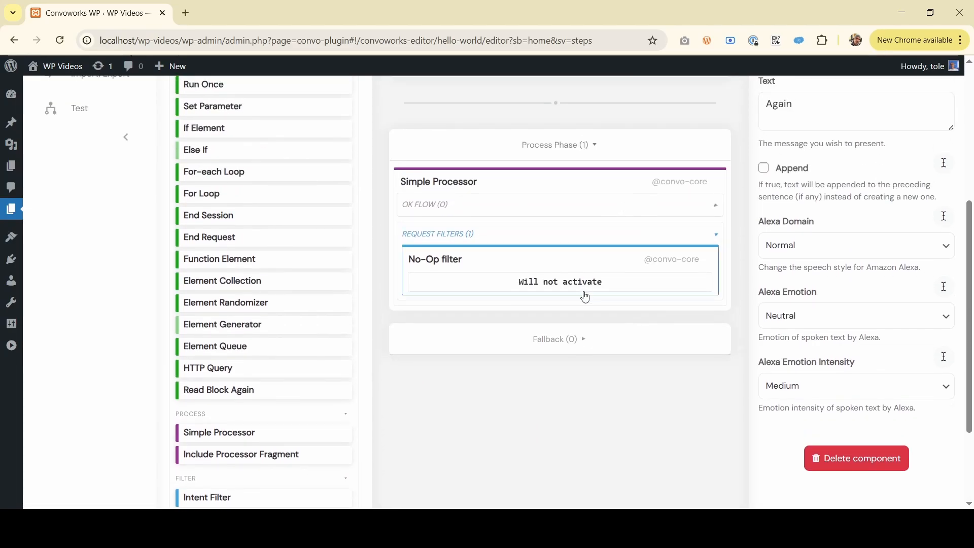
- Set the No-Op filter's Is empty property to match
{"action": "left_click", "coordinate": [579, 268]}
{"action": "scroll", "coordinate": [820, 193], "scroll_direction": "up", "scroll_amount": 4}
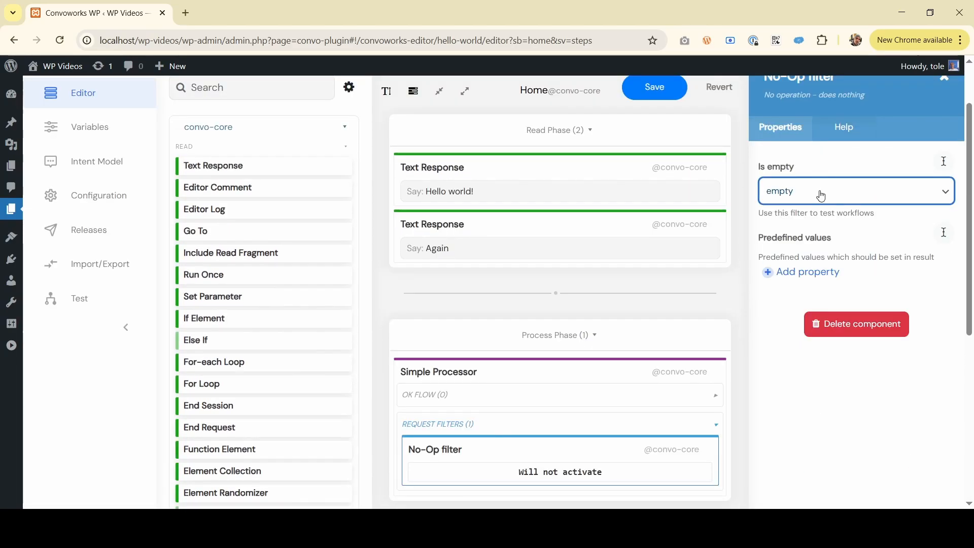
{"action": "left_click", "coordinate": [804, 234]}
{"action": "scroll", "coordinate": [519, 291], "scroll_direction": "down", "scroll_amount": 3}
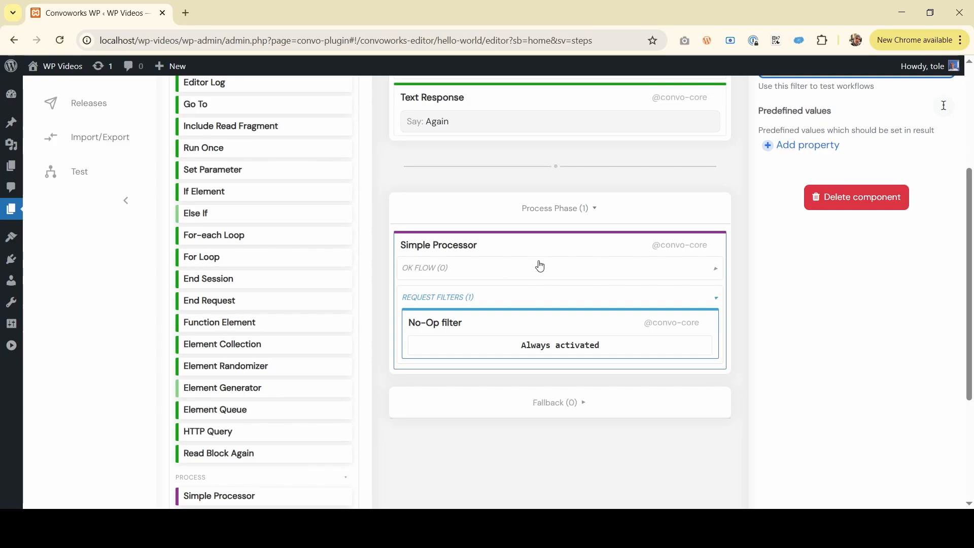
- Add a Text Response with the text "Hallo. You said ${request.text}" to the Simple Processor's OK flow and save the workflow
{"action": "scroll", "coordinate": [573, 264], "scroll_direction": "up", "scroll_amount": 5}
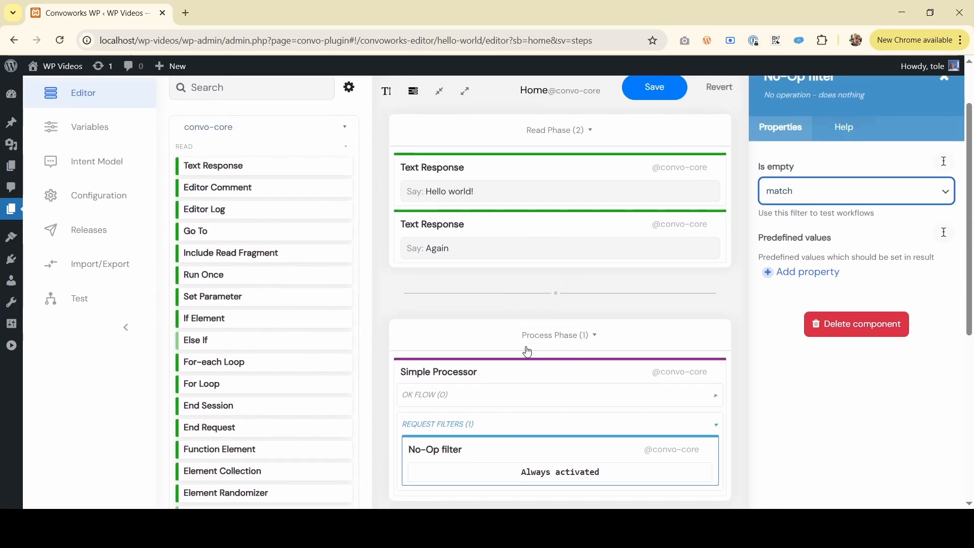
{"action": "scroll", "coordinate": [523, 345], "scroll_direction": "down", "scroll_amount": 5}
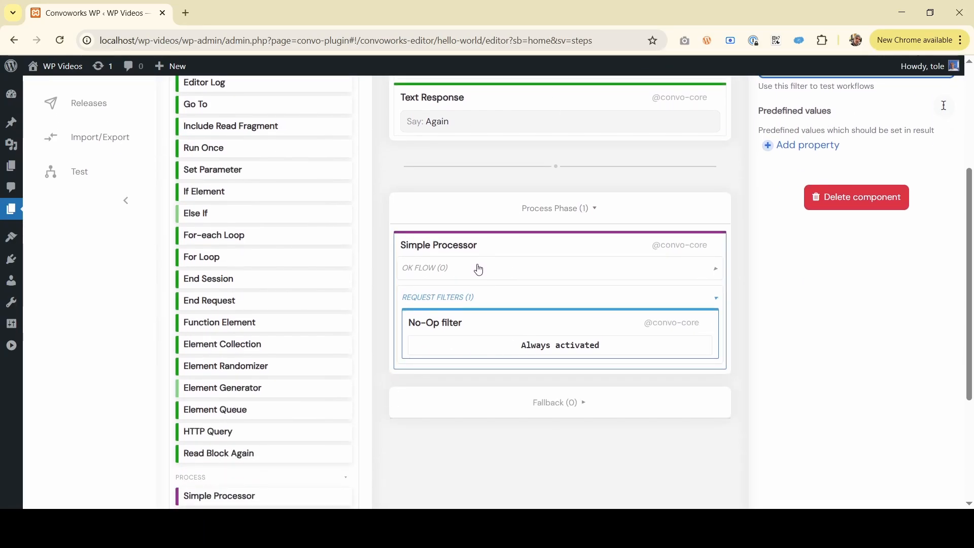
{"action": "left_click_drag", "start_coordinate": [402, 268], "coordinate": [404, 268]}
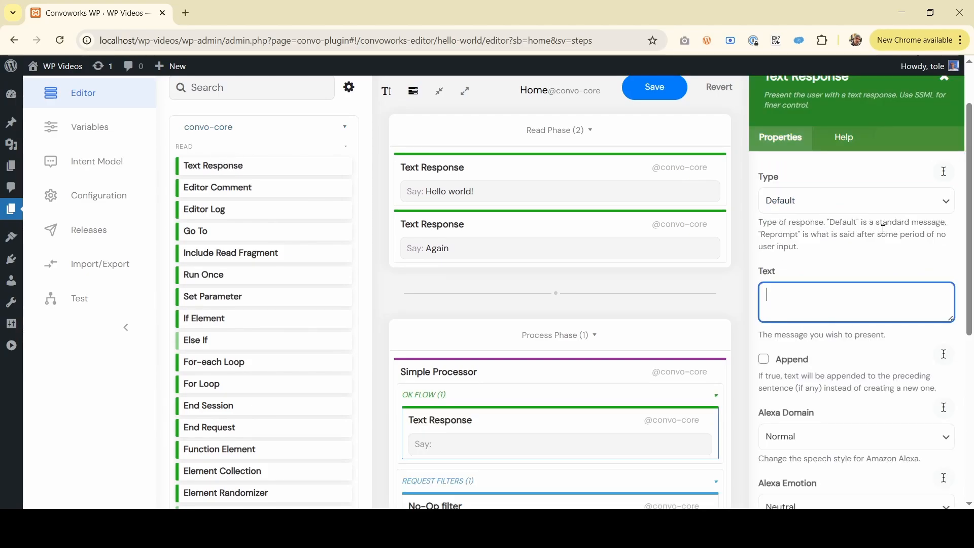
{"action": "type", "text": "Hallo. You said ${}"}
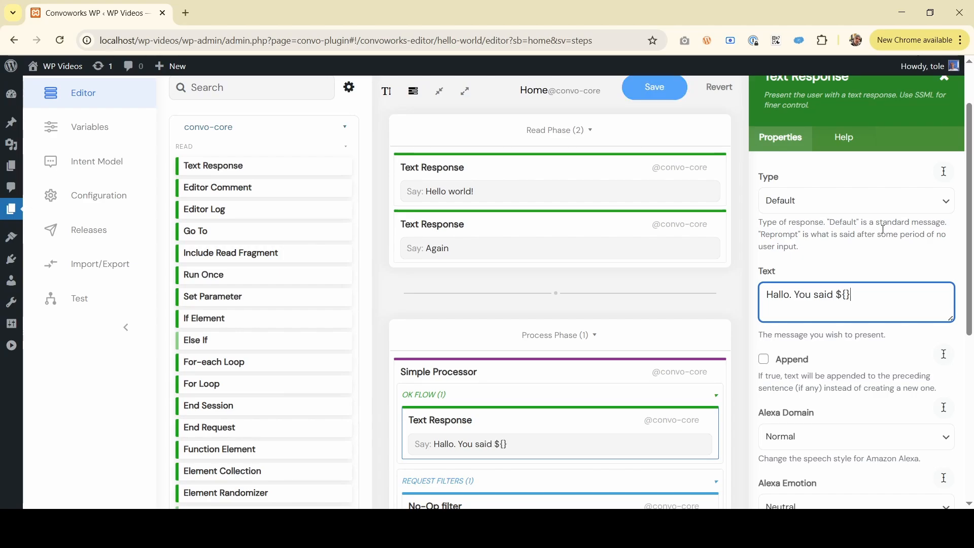
{"action": "key", "text": "Left"}
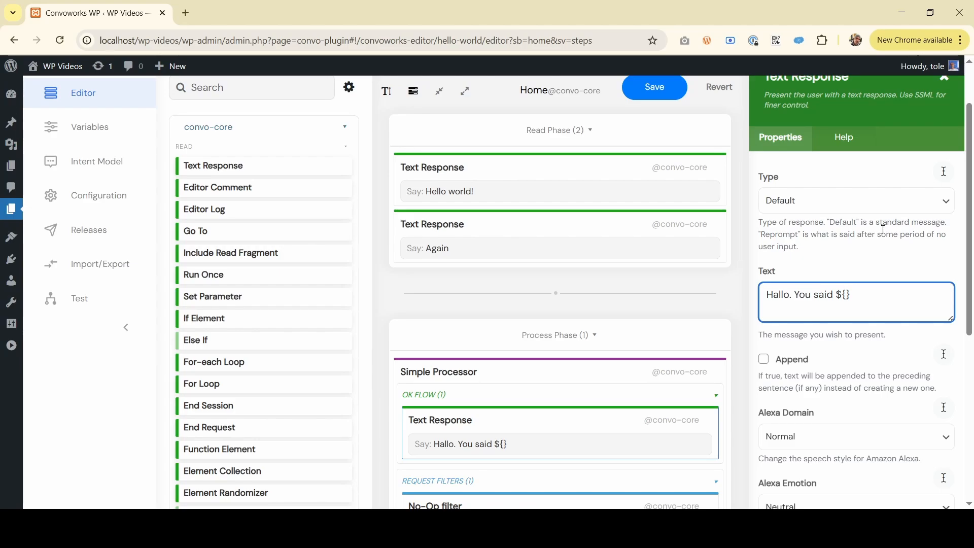
{"action": "type", "text": "request.te"}
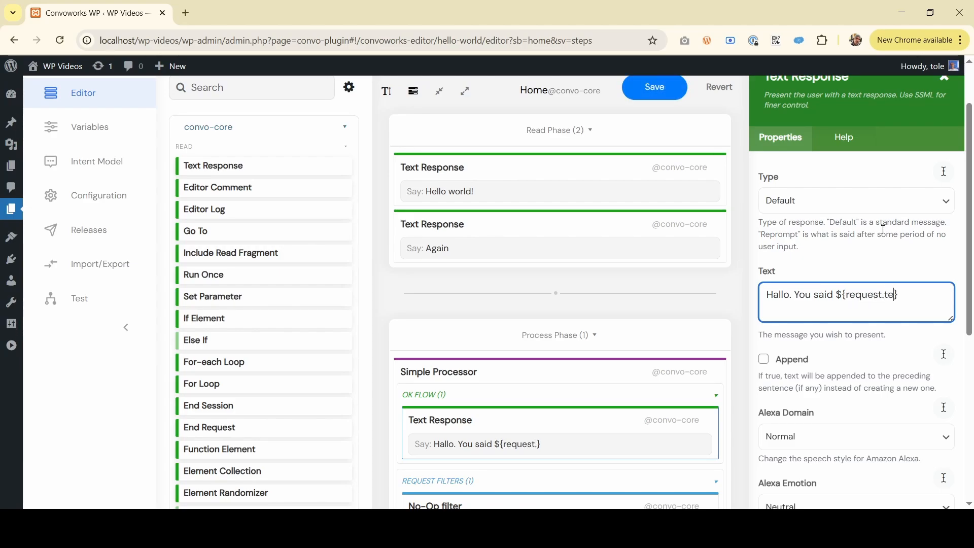
{"action": "type", "text": "xt"}
{"action": "scroll", "coordinate": [624, 361], "scroll_direction": "down", "scroll_amount": 1}
{"action": "scroll", "coordinate": [624, 361], "scroll_direction": "up", "scroll_amount": 3}
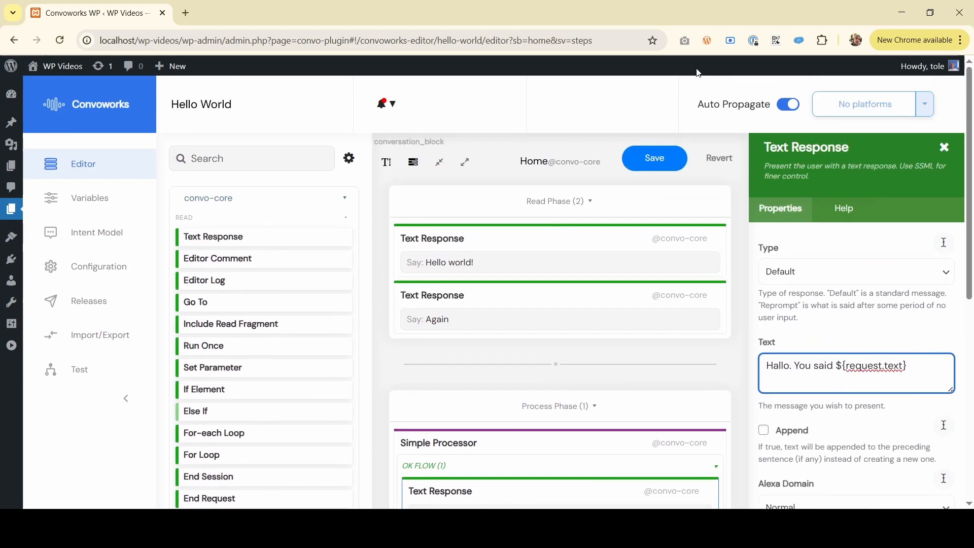
{"action": "left_click", "coordinate": [656, 160]}
- Test the service by sending the message "Hello" in the test chat
{"action": "scroll", "coordinate": [316, 172], "scroll_direction": "down", "scroll_amount": 3}
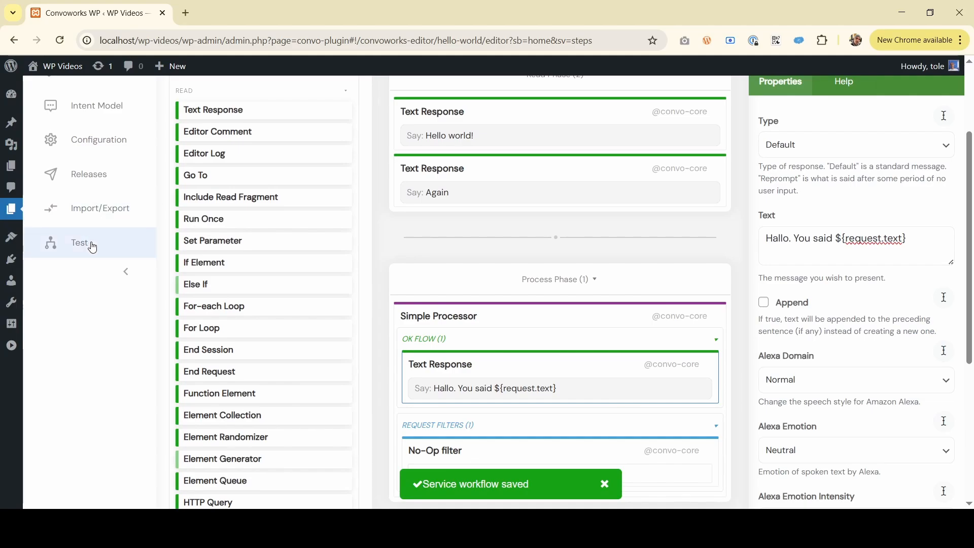
{"action": "left_click", "coordinate": [92, 247]}
{"action": "scroll", "coordinate": [446, 259], "scroll_direction": "down", "scroll_amount": 2}
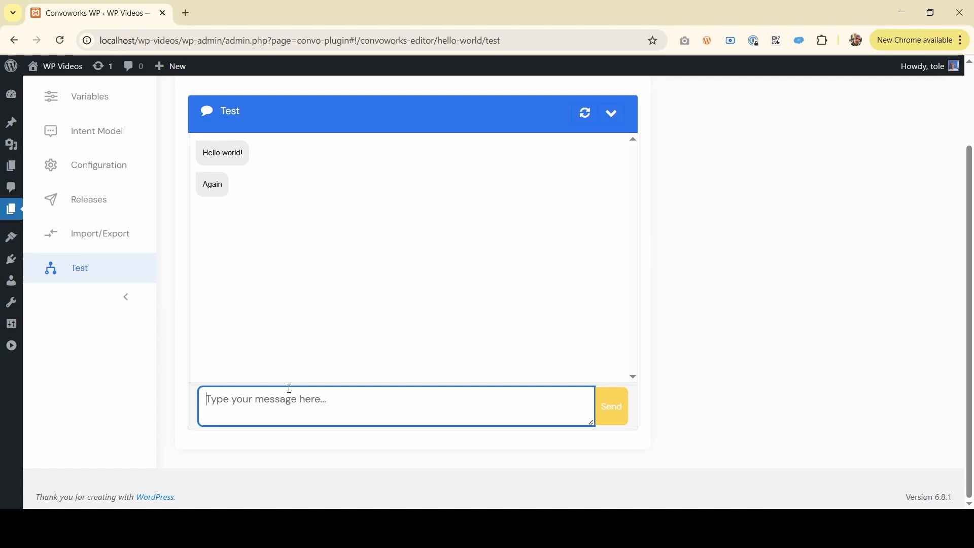
{"action": "type", "text": "Hello"}
{"action": "key", "text": "Return"}
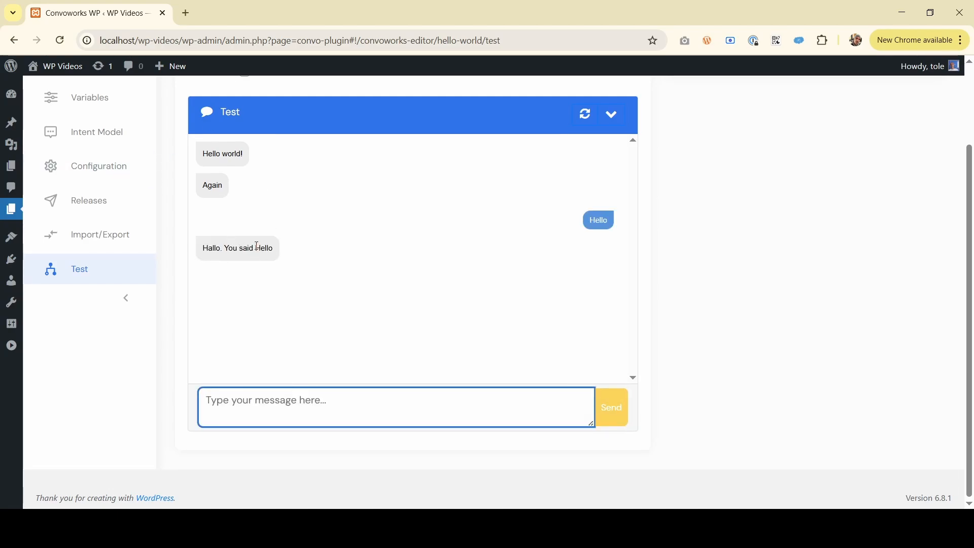
- Return to the service editor, view the fragments list, and review the Home block's Read and Process Phases
{"action": "scroll", "coordinate": [230, 221], "scroll_direction": "up", "scroll_amount": 3}
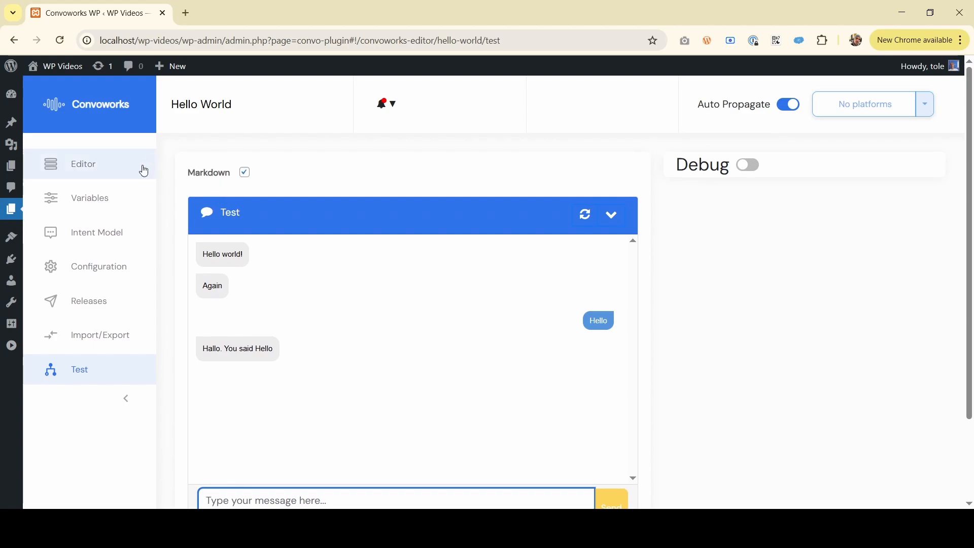
{"action": "left_click", "coordinate": [76, 161]}
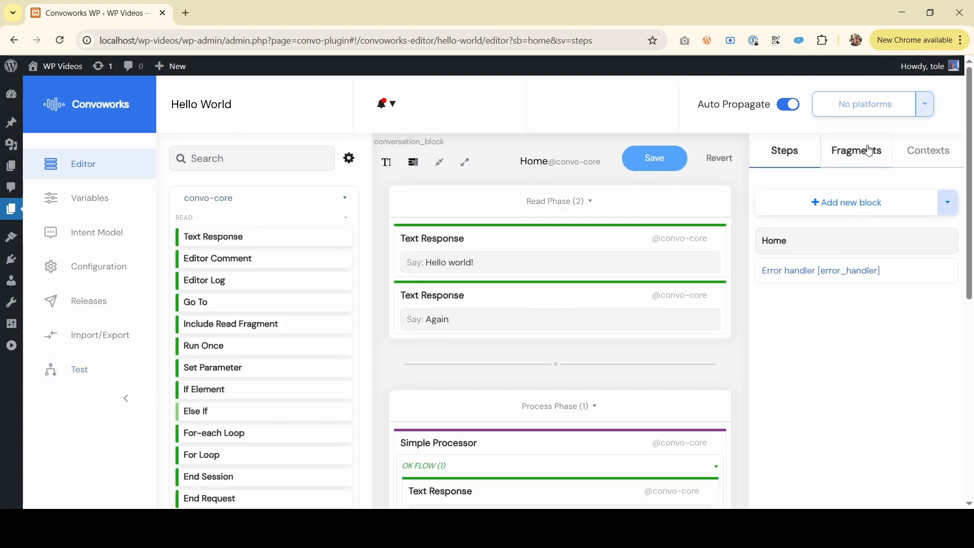
{"action": "left_click", "coordinate": [869, 152]}
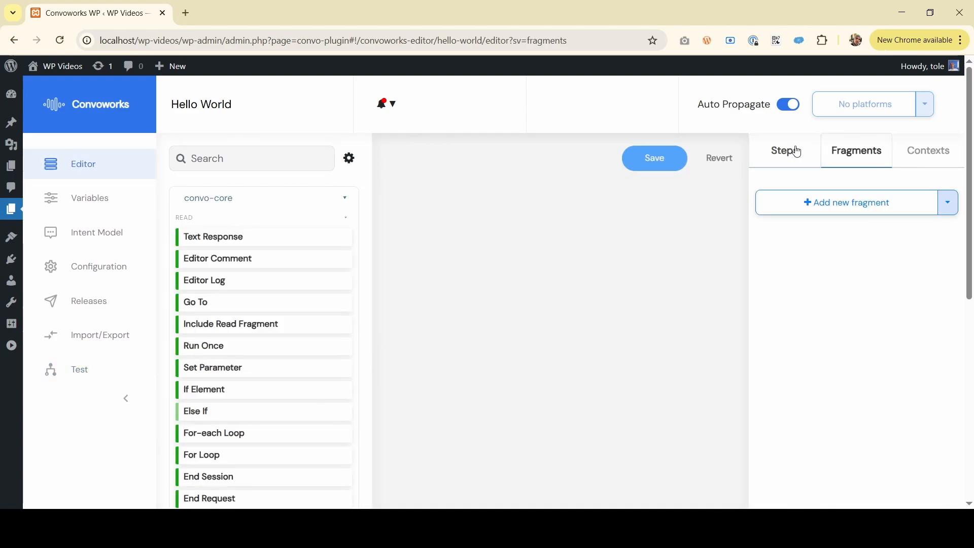
{"action": "left_click", "coordinate": [785, 162]}
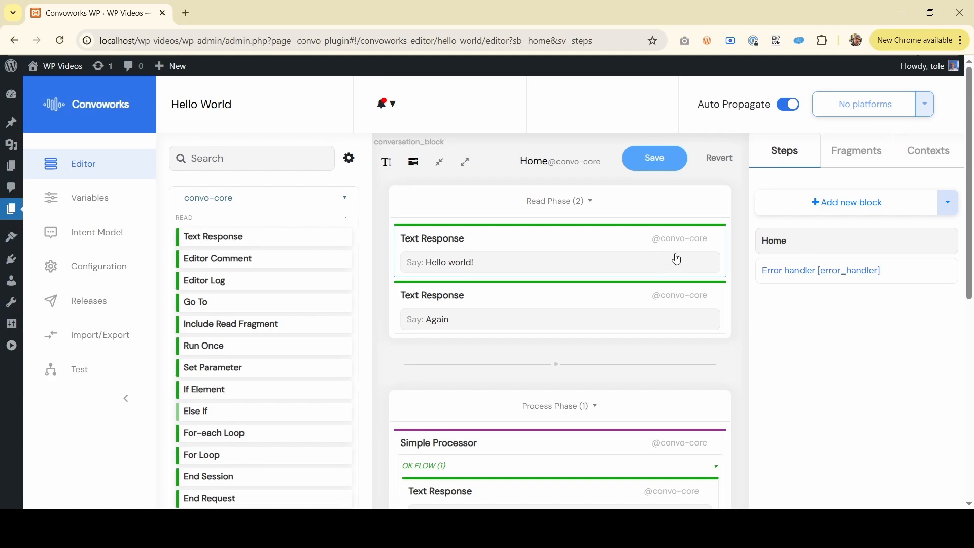
{"action": "scroll", "coordinate": [604, 260], "scroll_direction": "down", "scroll_amount": 3}
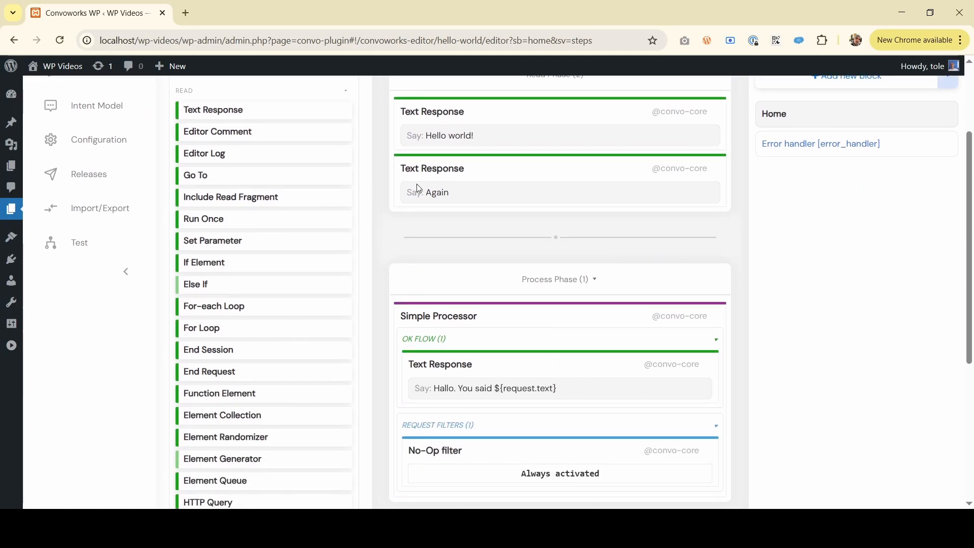
{"action": "scroll", "coordinate": [646, 243], "scroll_direction": "up", "scroll_amount": 3}
{"action": "scroll", "coordinate": [735, 249], "scroll_direction": "down", "scroll_amount": 3}
{"action": "scroll", "coordinate": [734, 249], "scroll_direction": "down", "scroll_amount": 1}
- Move the Text Response from the Simple Processor's OK flow into a new read fragment named "New elements fragment"
{"action": "right_click", "coordinate": [571, 310]}
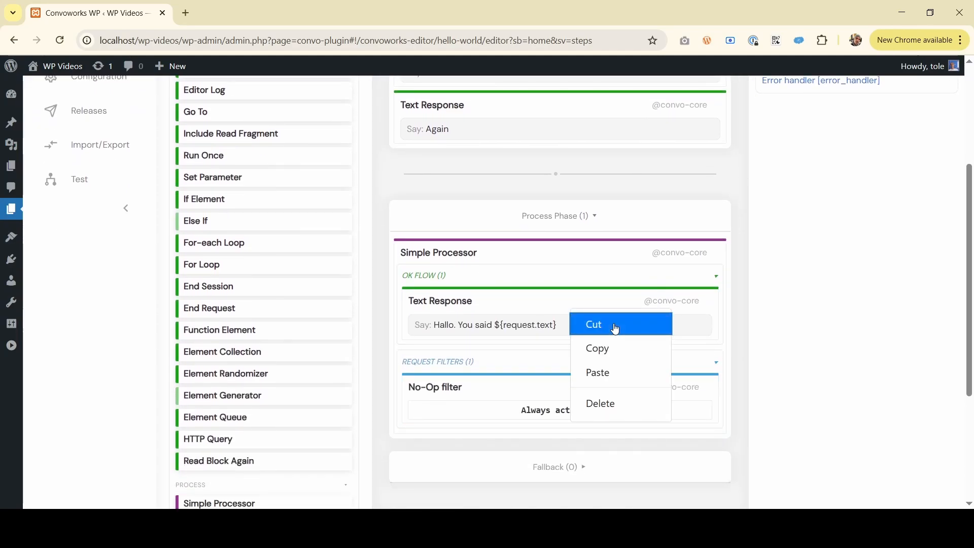
{"action": "left_click", "coordinate": [615, 328]}
{"action": "scroll", "coordinate": [863, 228], "scroll_direction": "up", "scroll_amount": 5}
{"action": "left_click", "coordinate": [859, 152]}
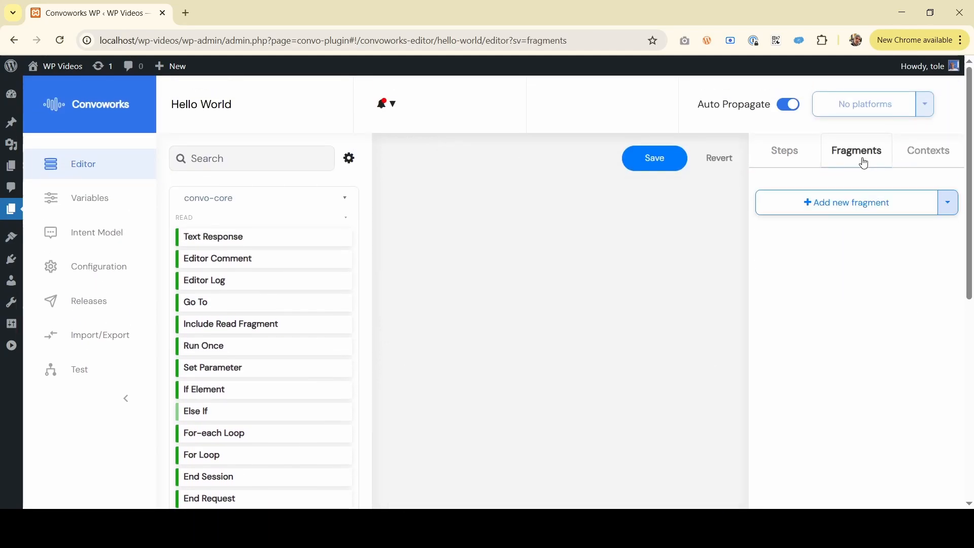
{"action": "left_click", "coordinate": [839, 218]}
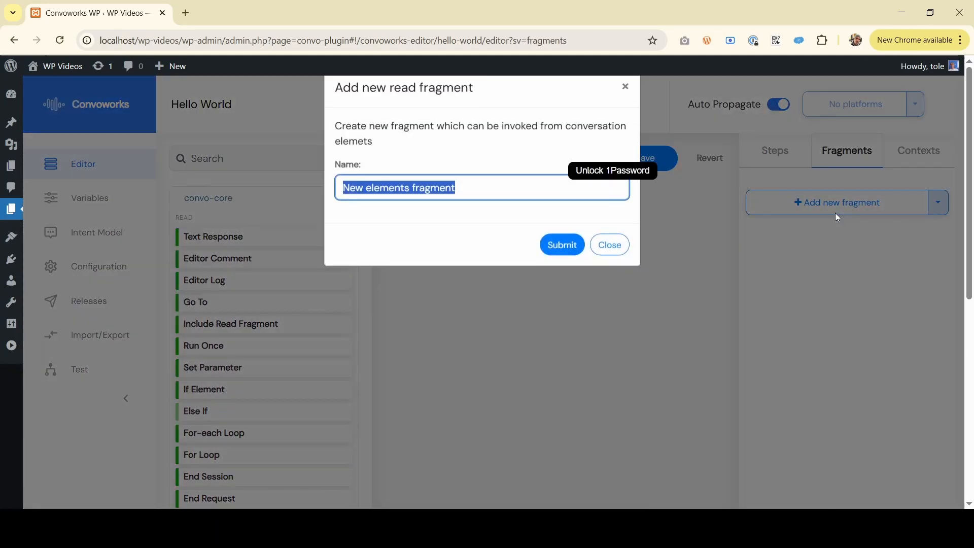
{"action": "left_click", "coordinate": [581, 256]}
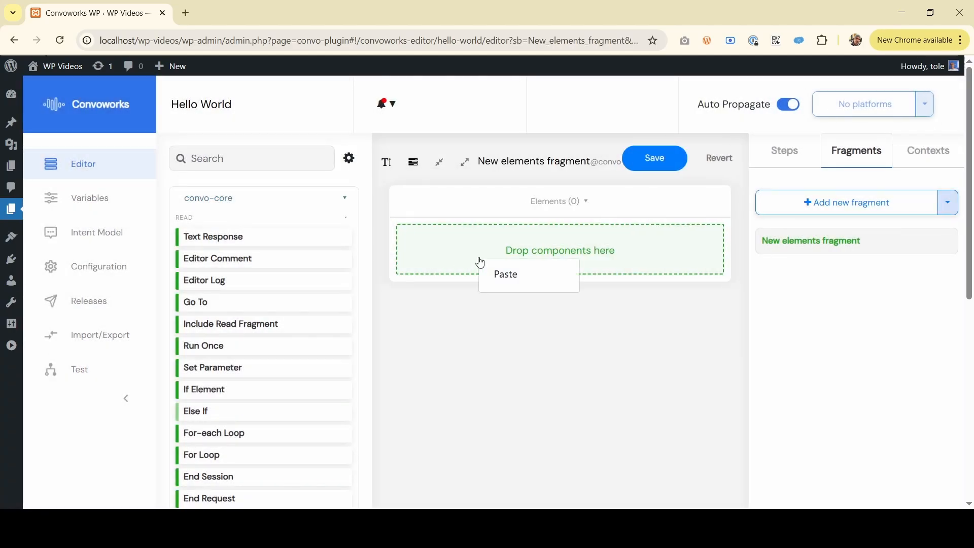
{"action": "left_click", "coordinate": [541, 278]}
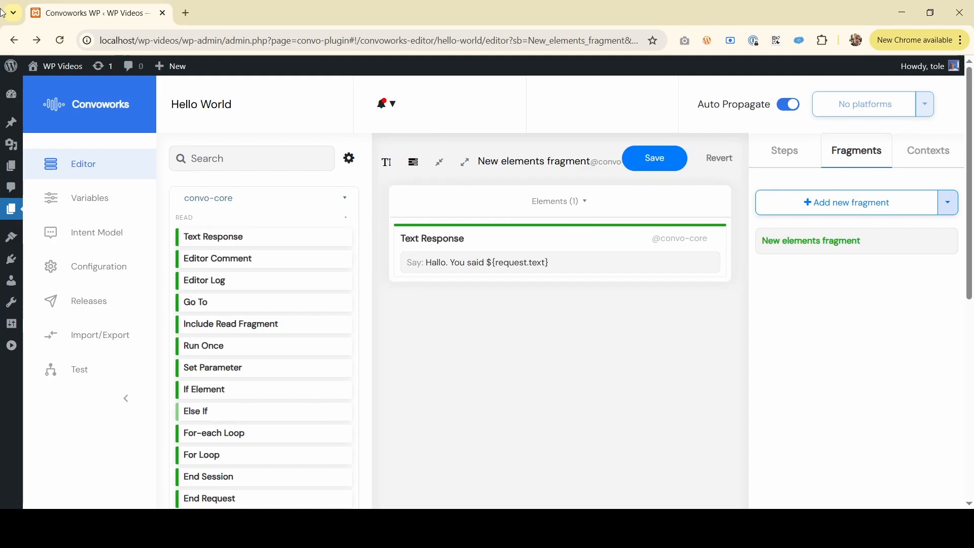
- Add an Include Read Fragment to the Home block's OK flow, set it to "New elements fragment", and save the workflow
{"action": "left_click", "coordinate": [13, 40]}
{"action": "scroll", "coordinate": [598, 228], "scroll_direction": "down", "scroll_amount": 4}
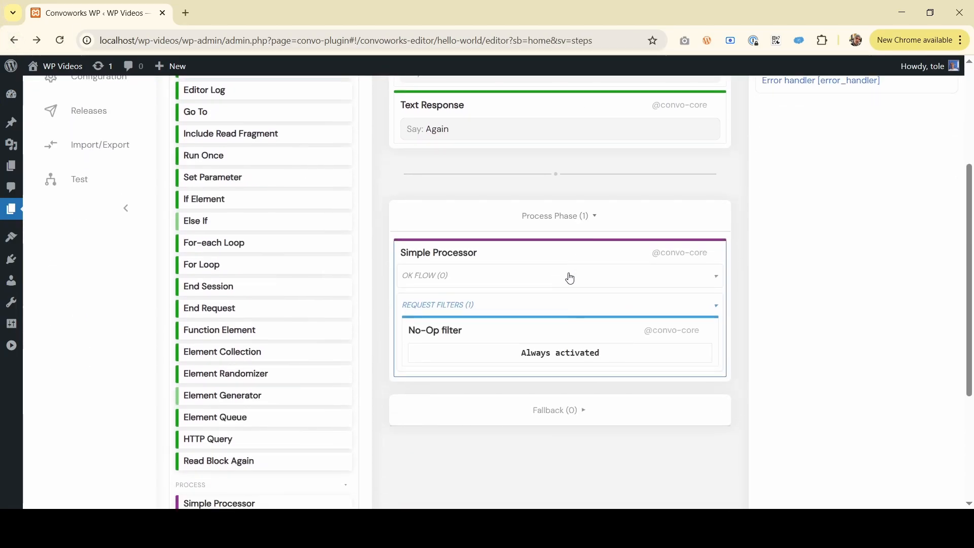
{"action": "scroll", "coordinate": [369, 218], "scroll_direction": "up", "scroll_amount": 3}
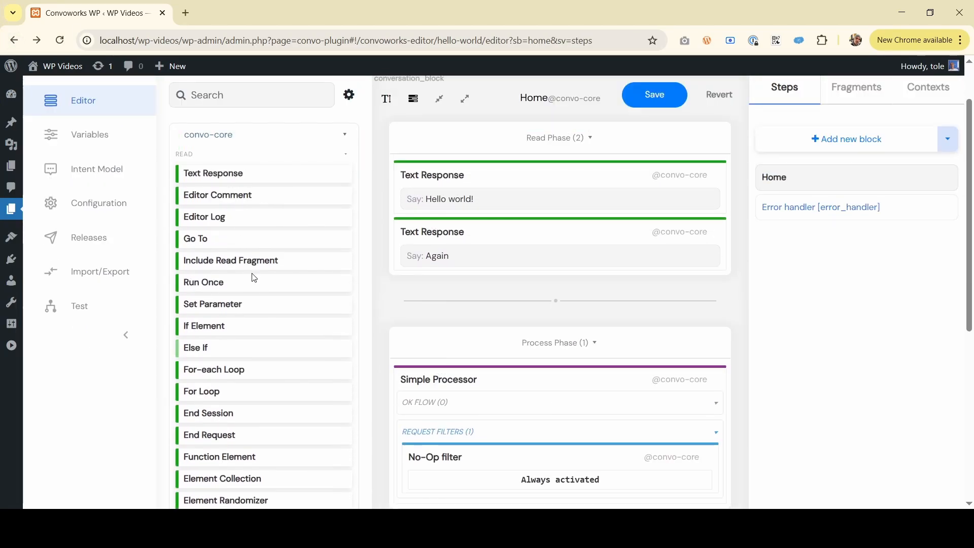
{"action": "left_click_drag", "start_coordinate": [254, 268], "coordinate": [600, 429]}
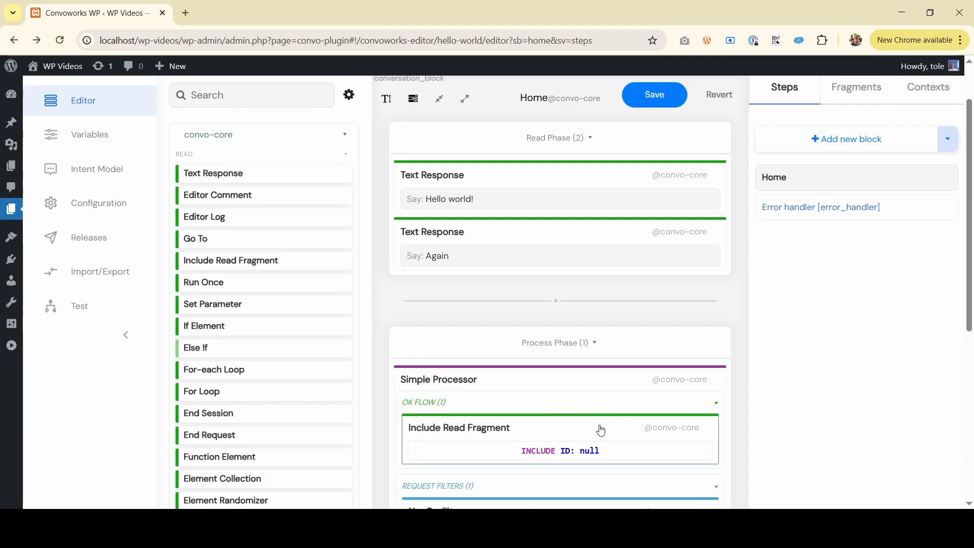
{"action": "left_click", "coordinate": [600, 429]}
{"action": "left_click", "coordinate": [830, 198]}
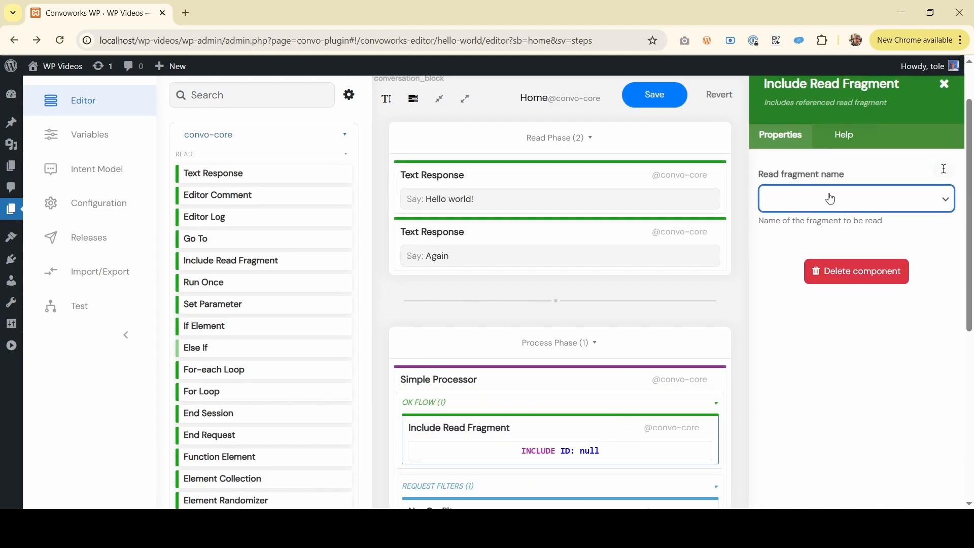
{"action": "left_click", "coordinate": [824, 236]}
{"action": "left_click", "coordinate": [649, 99]}
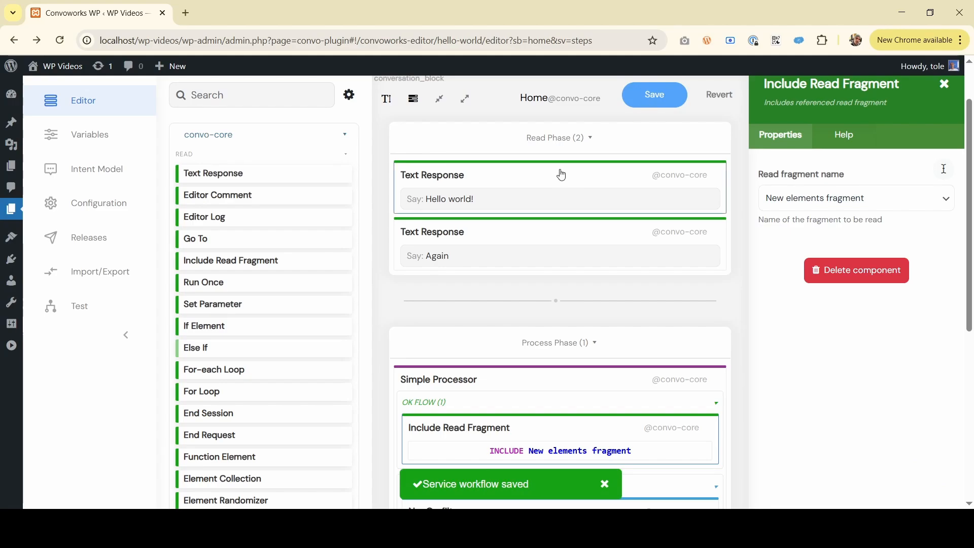
- Test the service with the included fragment by sending the message "hi" in the test chat
{"action": "left_click", "coordinate": [107, 310]}
{"action": "scroll", "coordinate": [508, 285], "scroll_direction": "down", "scroll_amount": 2}
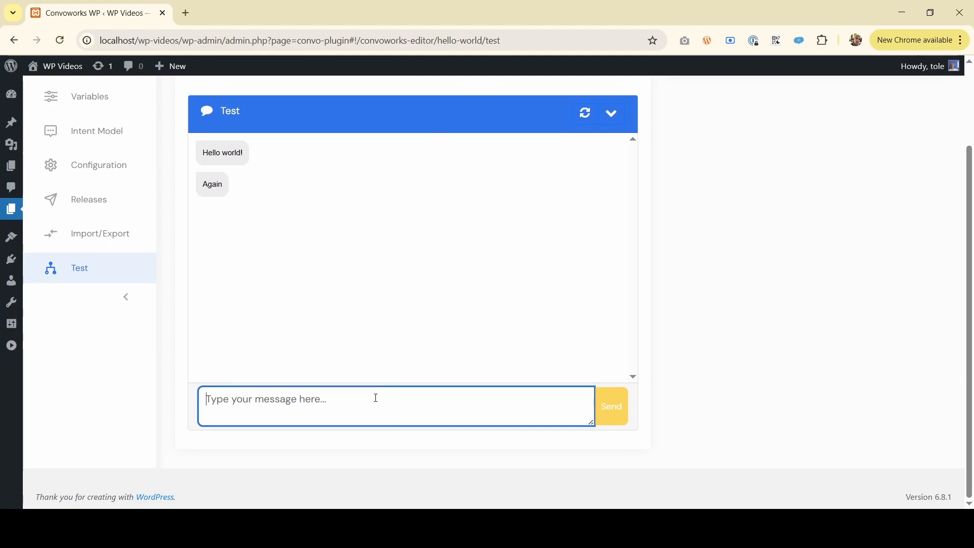
{"action": "type", "text": "hi"}
{"action": "key", "text": "Return"}
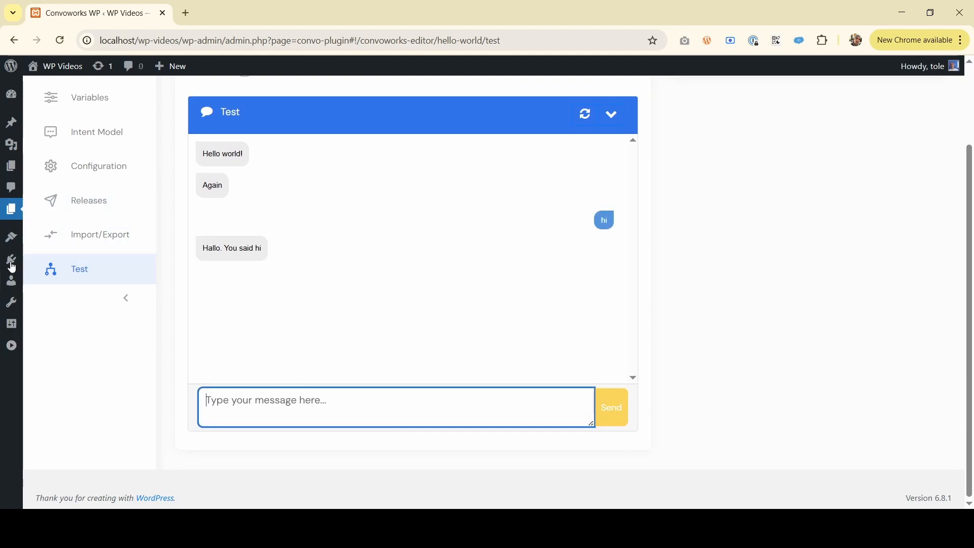
- Return to the service editor and examine which component packages can be enabled for the service, leaving the package selection as it is
{"action": "scroll", "coordinate": [71, 174], "scroll_direction": "up", "scroll_amount": 2}
{"action": "left_click", "coordinate": [92, 173]}
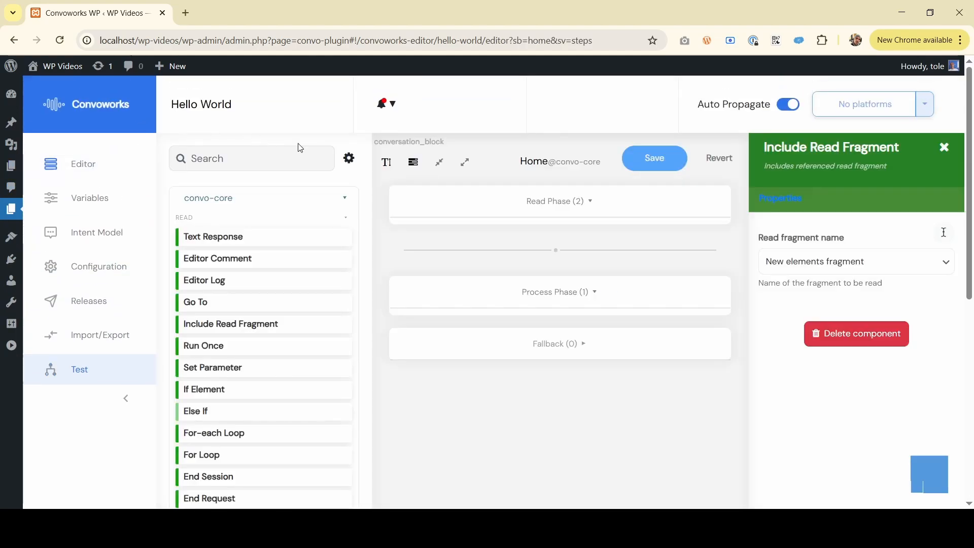
{"action": "scroll", "coordinate": [628, 318], "scroll_direction": "down", "scroll_amount": 3}
{"action": "scroll", "coordinate": [635, 237], "scroll_direction": "up", "scroll_amount": 3}
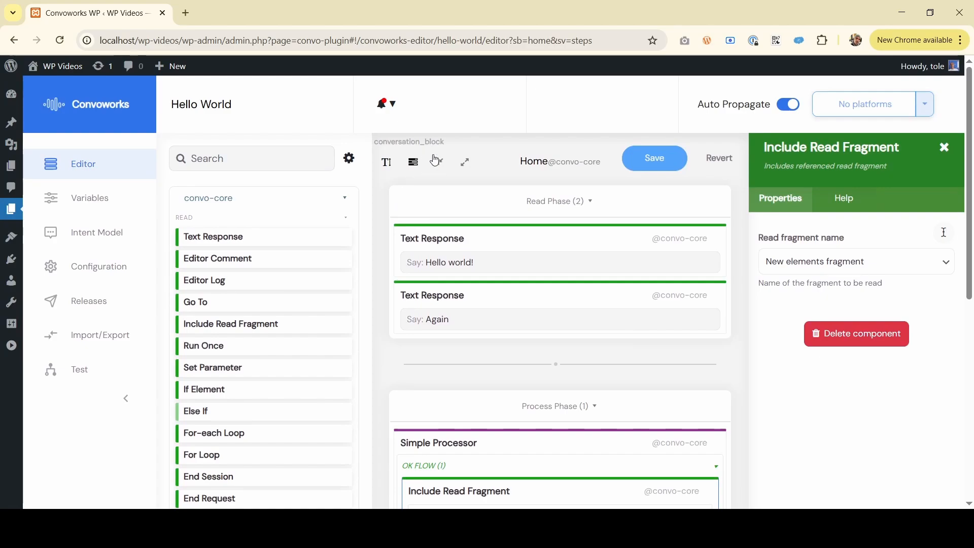
{"action": "left_click", "coordinate": [350, 160]}
{"action": "scroll", "coordinate": [267, 274], "scroll_direction": "down", "scroll_amount": 4}
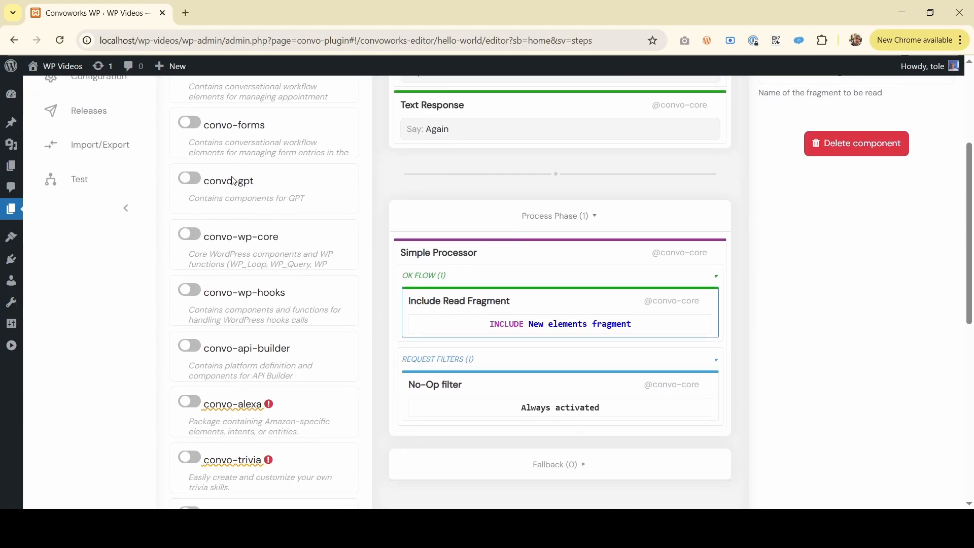
{"action": "scroll", "coordinate": [262, 184], "scroll_direction": "up", "scroll_amount": 1}
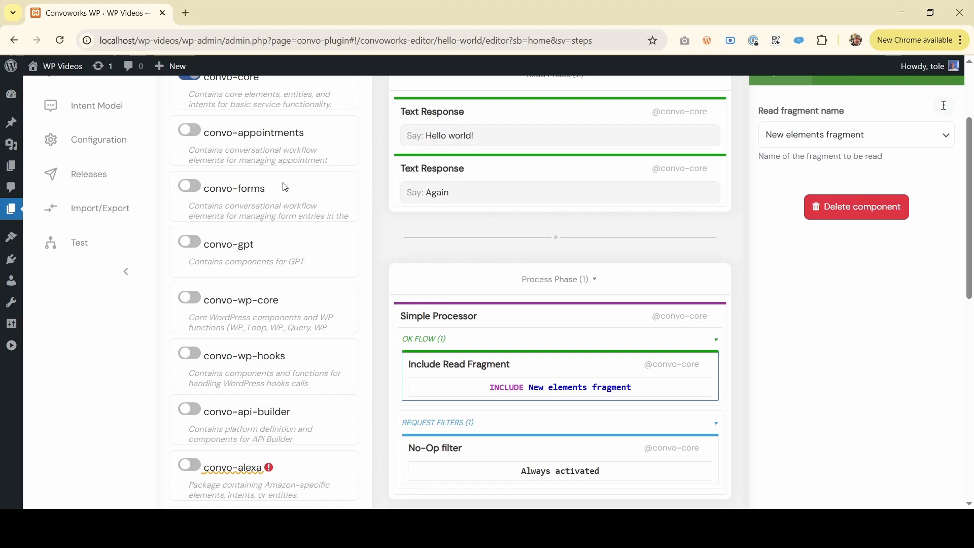
{"action": "scroll", "coordinate": [299, 213], "scroll_direction": "down", "scroll_amount": 2}
{"action": "scroll", "coordinate": [301, 216], "scroll_direction": "up", "scroll_amount": 2}
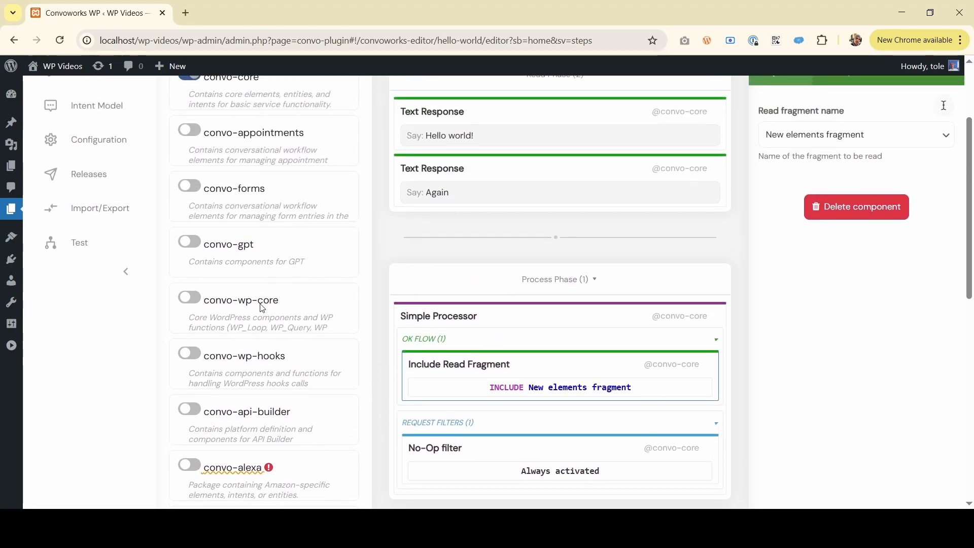
{"action": "scroll", "coordinate": [331, 299], "scroll_direction": "up", "scroll_amount": 1}
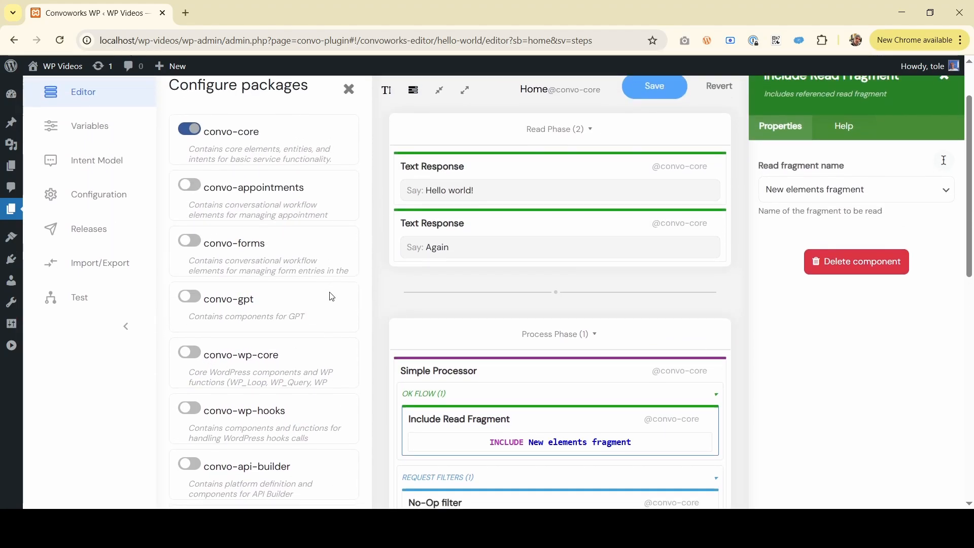
{"action": "scroll", "coordinate": [332, 297], "scroll_direction": "down", "scroll_amount": 1}
{"action": "scroll", "coordinate": [332, 297], "scroll_direction": "up", "scroll_amount": 2}
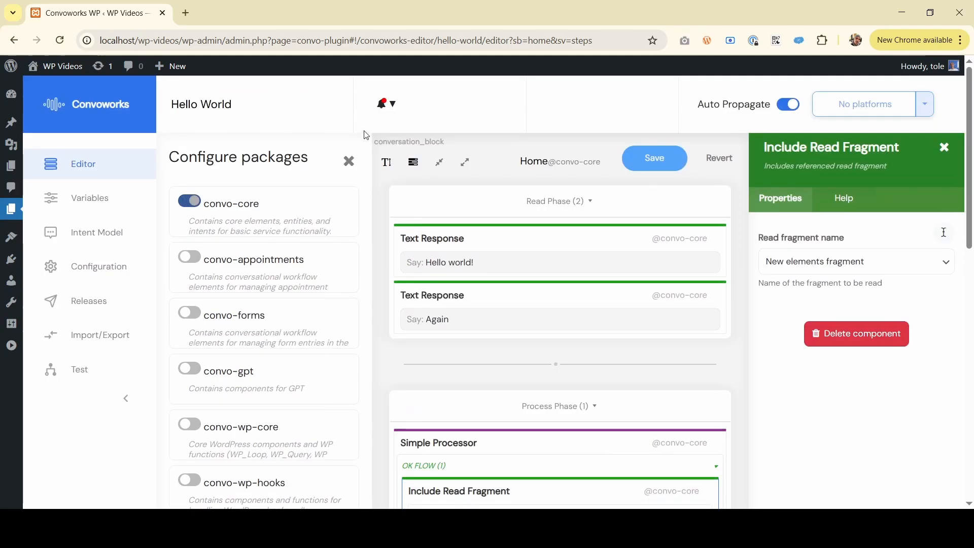
{"action": "left_click", "coordinate": [350, 159]}
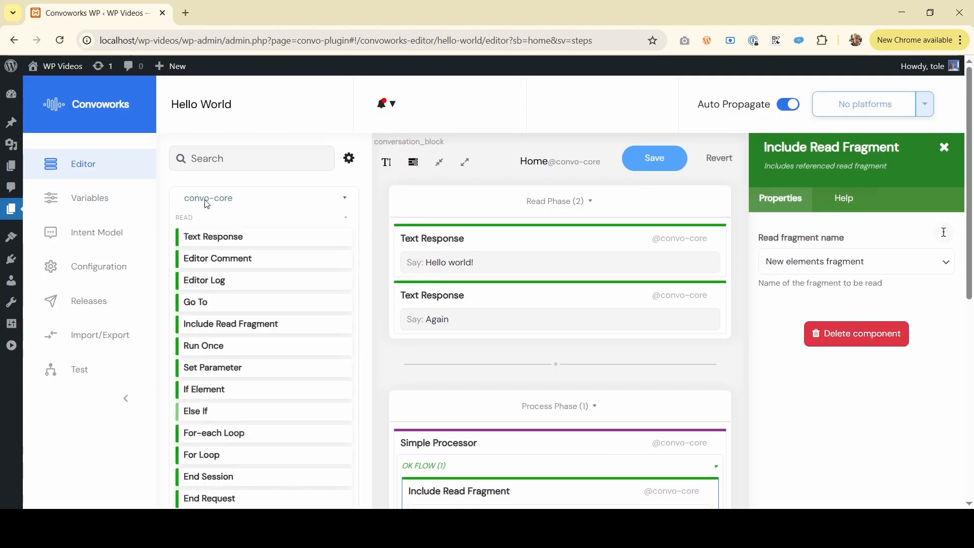
- Add a service variable named TITLE with the value "Test Service" and save it
{"action": "left_click", "coordinate": [247, 197]}
{"action": "left_click", "coordinate": [257, 200]}
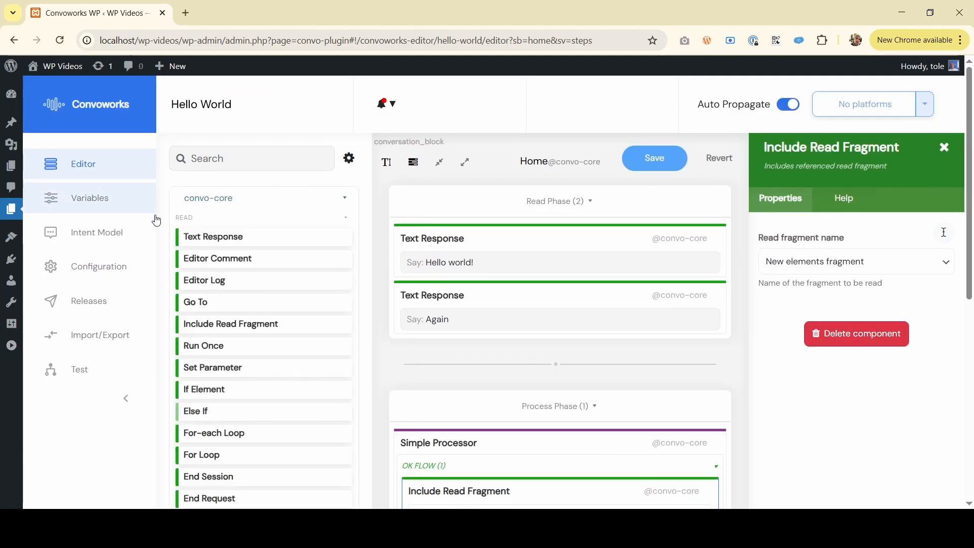
{"action": "left_click", "coordinate": [142, 204]}
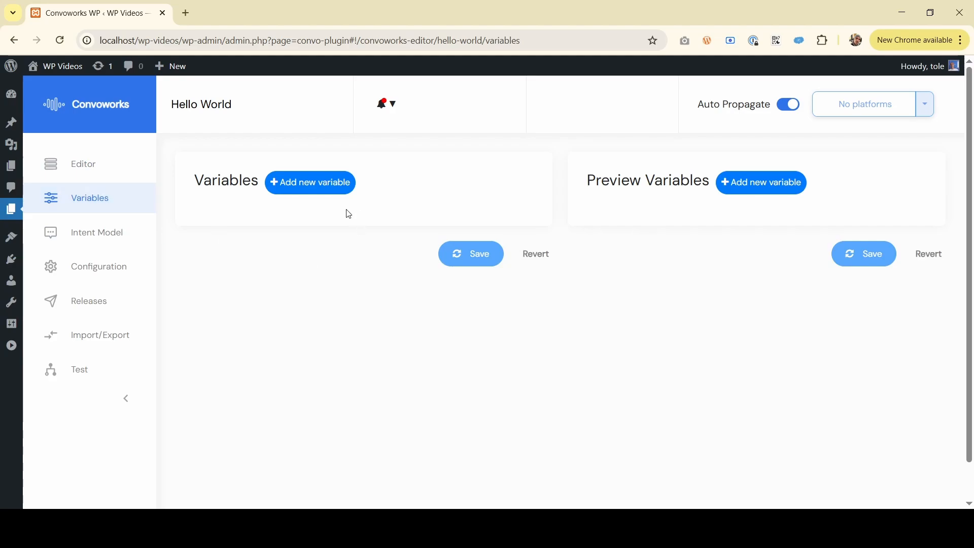
{"action": "left_click", "coordinate": [329, 190]}
{"action": "double_click", "coordinate": [271, 230]}
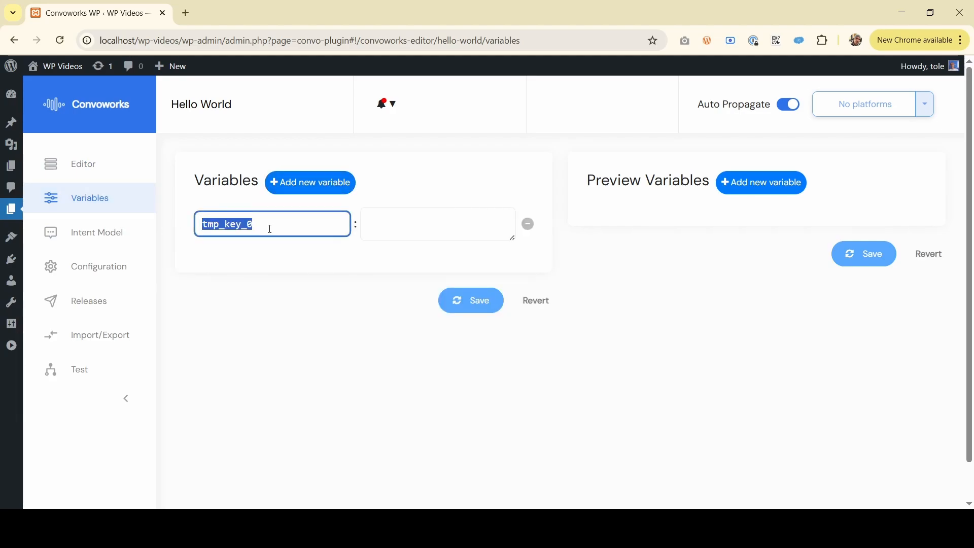
{"action": "type", "text": "TITLE"}
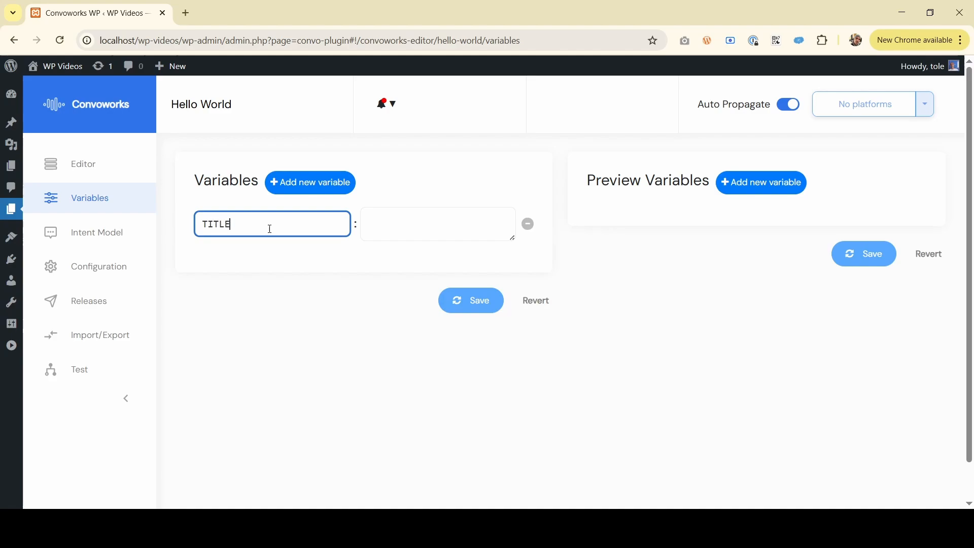
{"action": "key", "text": "Tab"}
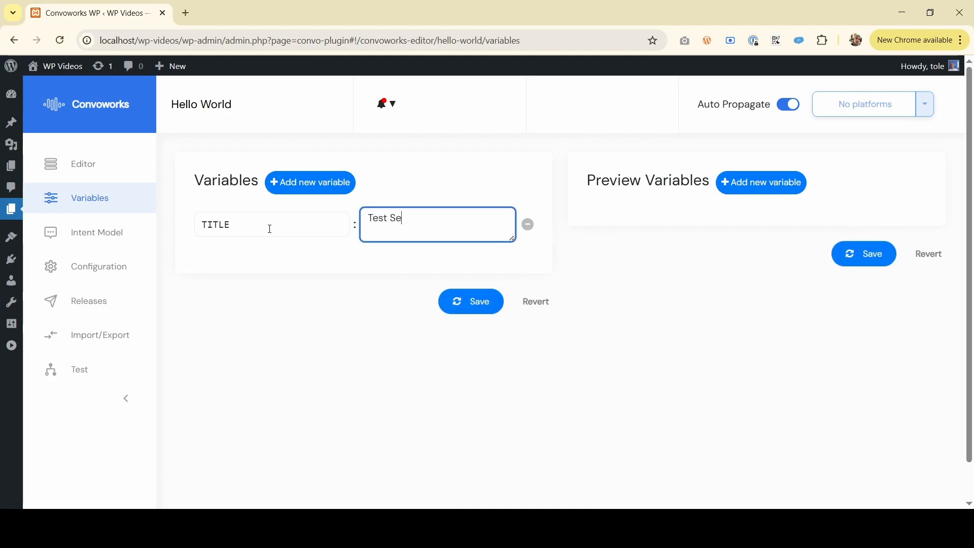
- Change the Home block's second Text Response to "Wellcome to ${TITLE}" and save the workflow
{"action": "left_click", "coordinate": [131, 175]}
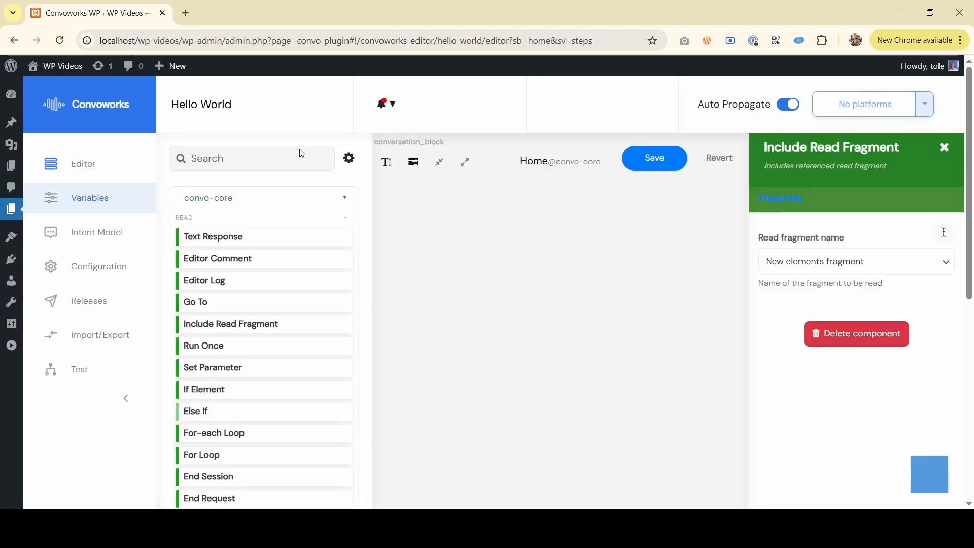
{"action": "left_click", "coordinate": [504, 269]}
{"action": "left_click", "coordinate": [469, 313]}
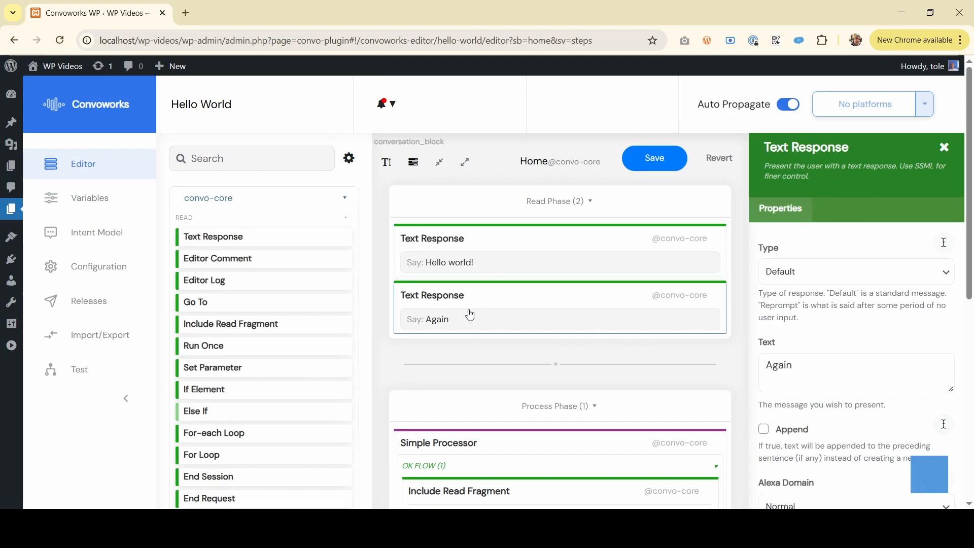
{"action": "double_click", "coordinate": [781, 366]}
{"action": "type", "text": "Well"}
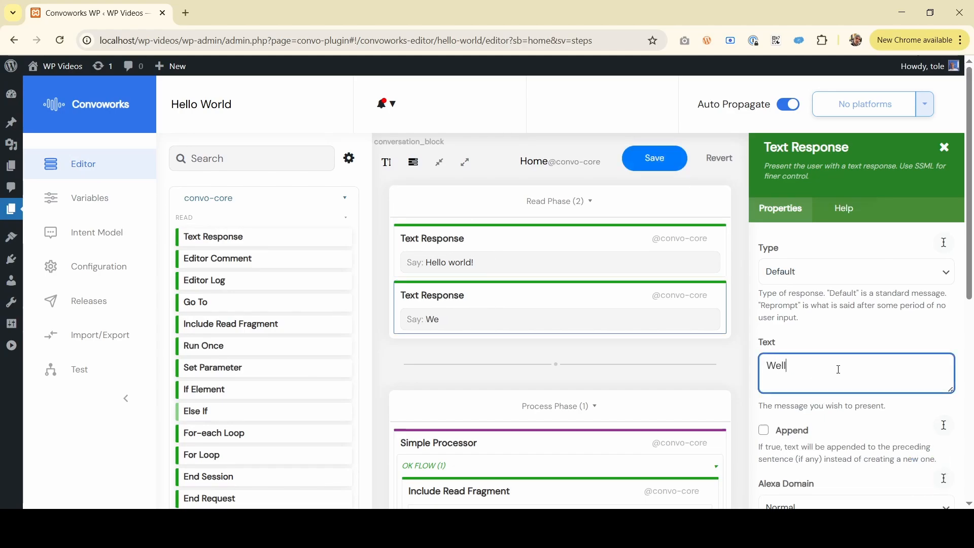
{"action": "type", "text": "come to ${TITLE}"}
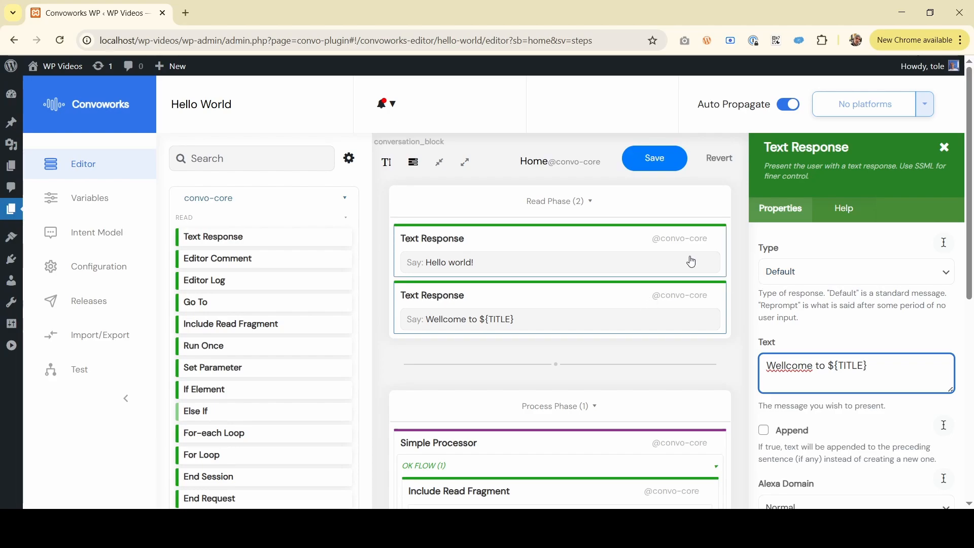
{"action": "scroll", "coordinate": [846, 365], "scroll_direction": "down", "scroll_amount": 3}
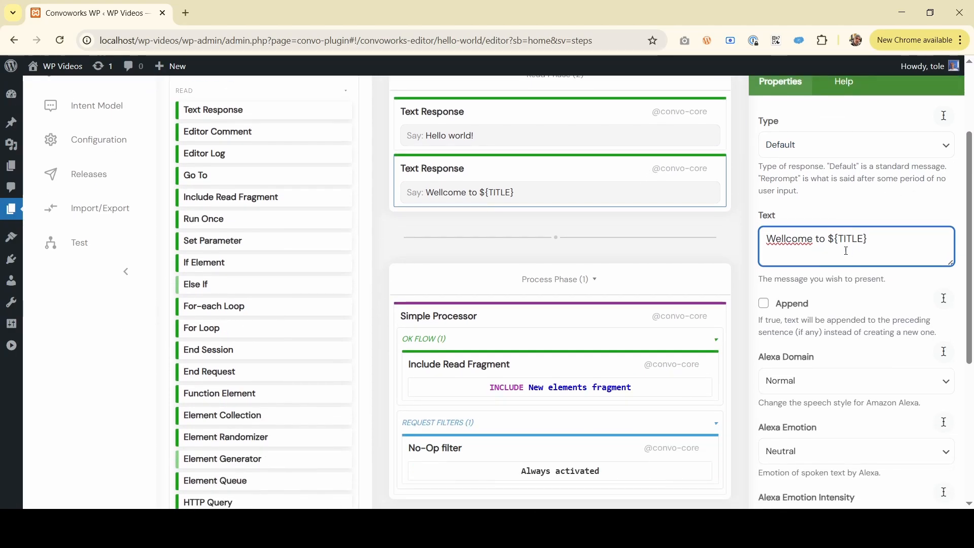
{"action": "scroll", "coordinate": [588, 149], "scroll_direction": "up", "scroll_amount": 3}
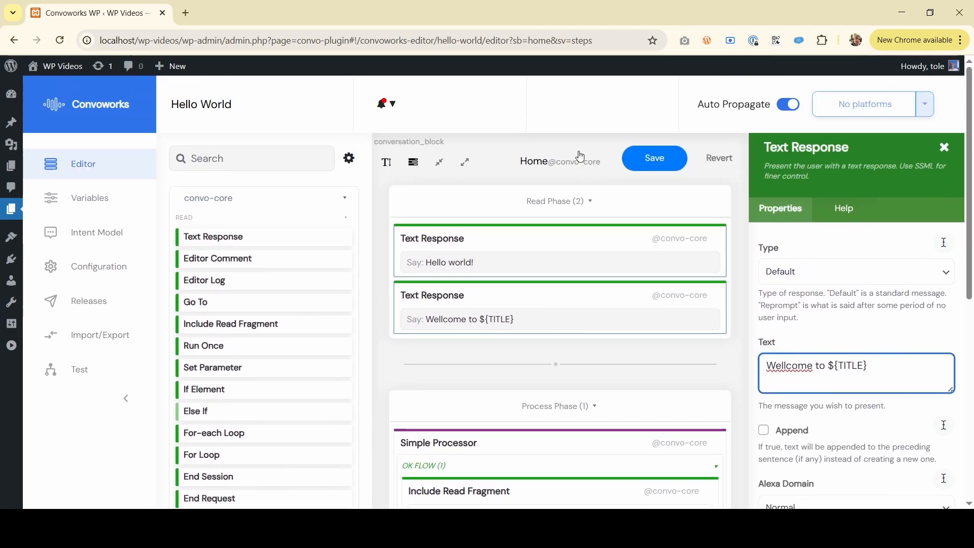
{"action": "left_click", "coordinate": [654, 158]}
- Check the service's greeting in the test chat, and look over its variables and intent model
{"action": "left_click", "coordinate": [125, 383]}
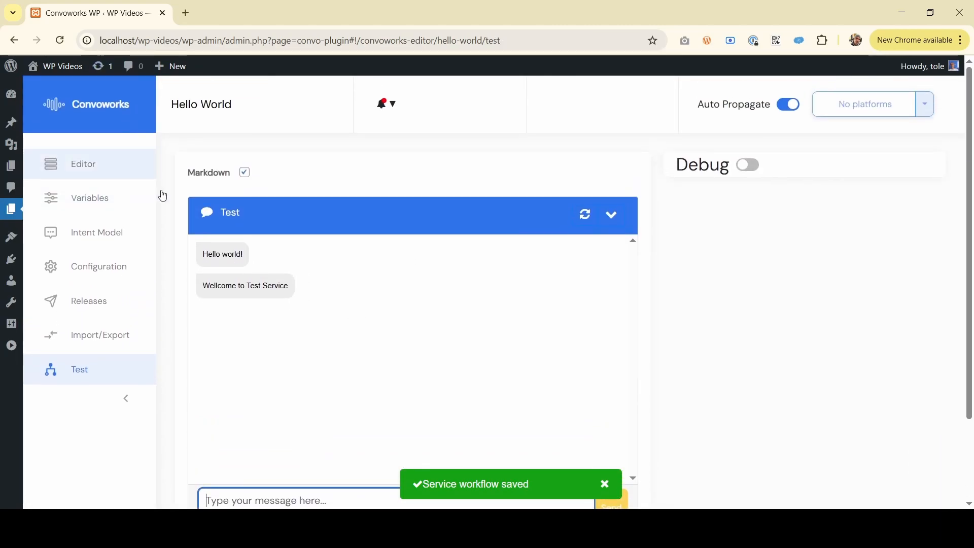
{"action": "left_click", "coordinate": [102, 200]}
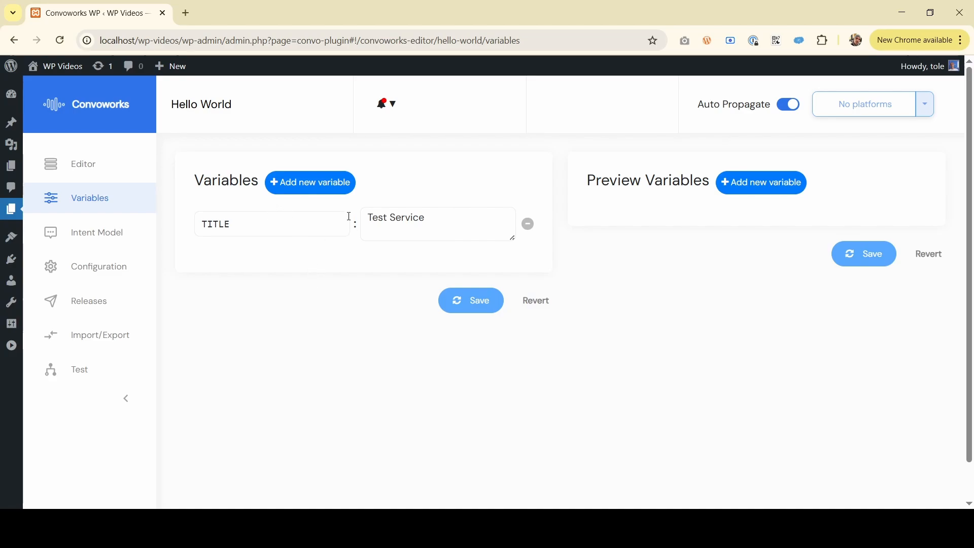
{"action": "left_click", "coordinate": [124, 246]}
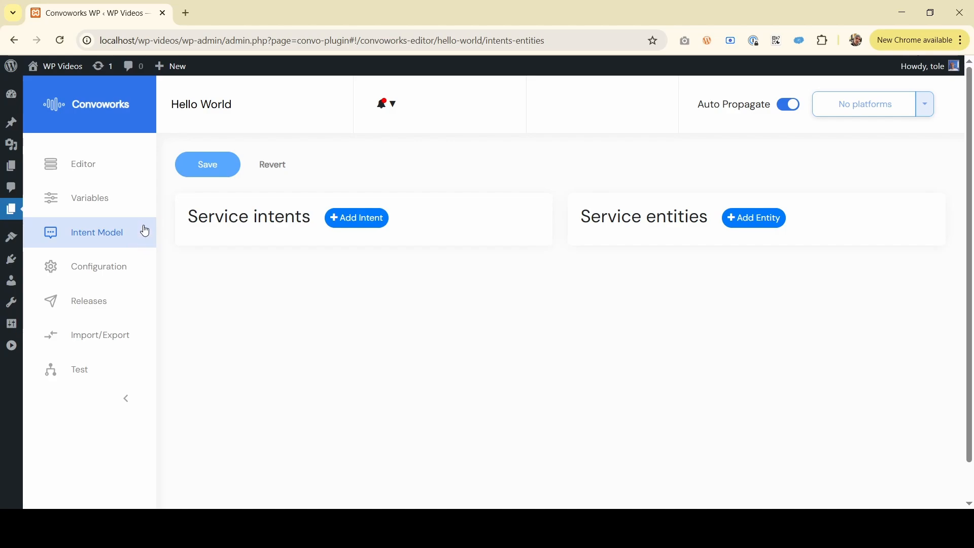
- Examine the service's configuration, including its name, description, default language, supported locales and ownership settings
{"action": "left_click", "coordinate": [120, 274]}
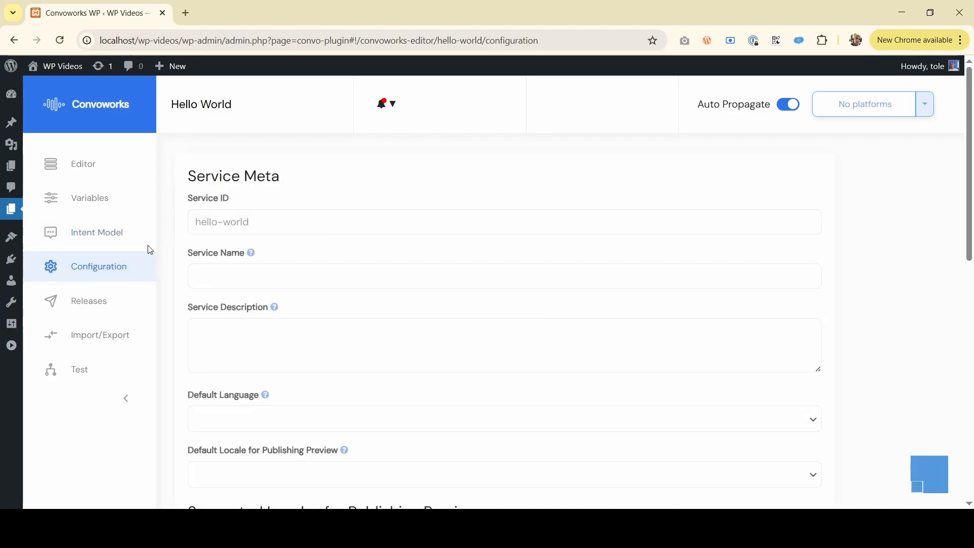
{"action": "scroll", "coordinate": [504, 259], "scroll_direction": "down", "scroll_amount": 1}
{"action": "scroll", "coordinate": [503, 259], "scroll_direction": "down", "scroll_amount": 2}
{"action": "scroll", "coordinate": [450, 240], "scroll_direction": "up", "scroll_amount": 3}
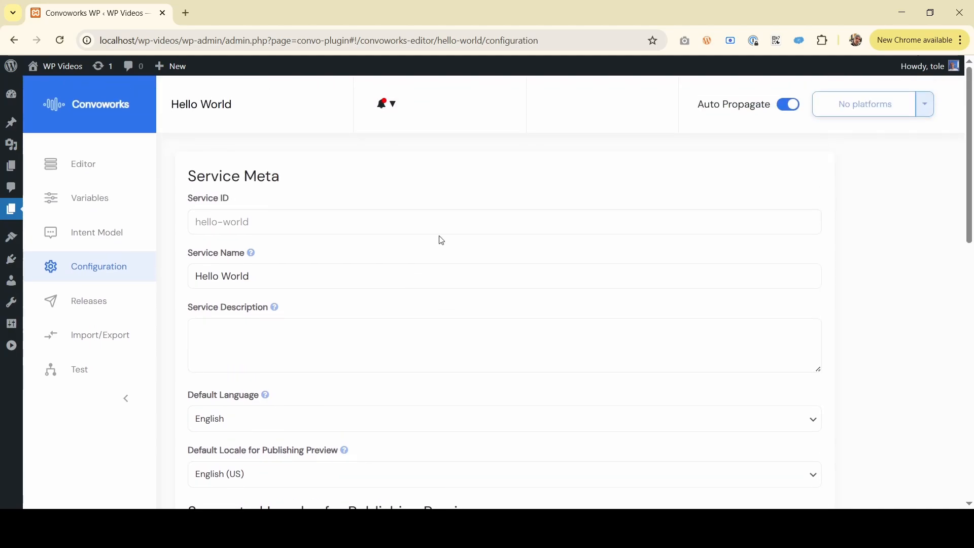
{"action": "scroll", "coordinate": [440, 240], "scroll_direction": "down", "scroll_amount": 2}
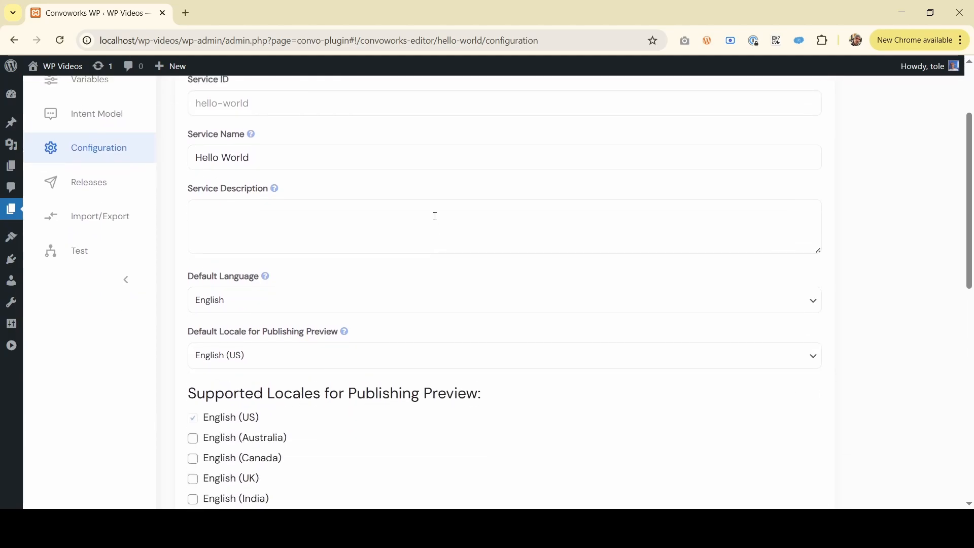
{"action": "scroll", "coordinate": [435, 216], "scroll_direction": "up", "scroll_amount": 1}
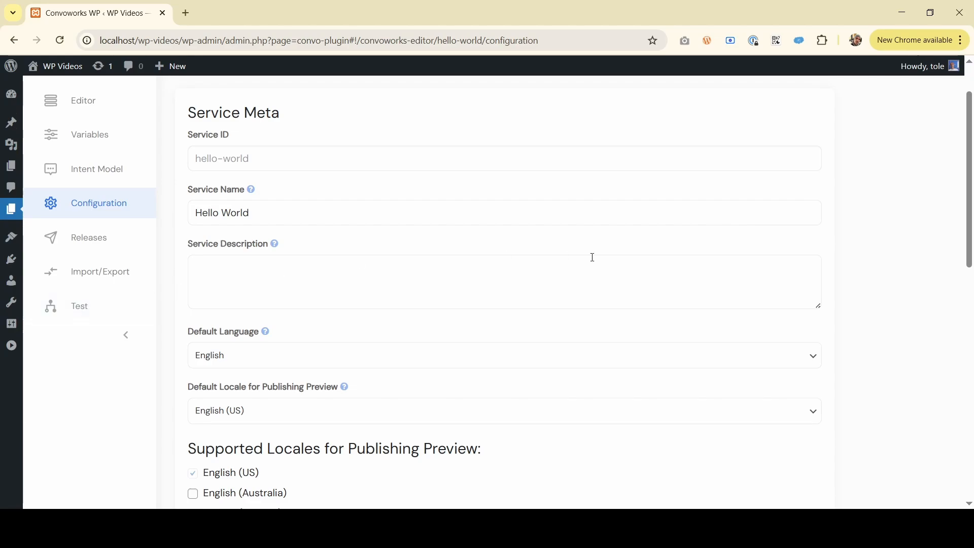
{"action": "scroll", "coordinate": [596, 254], "scroll_direction": "down", "scroll_amount": 7}
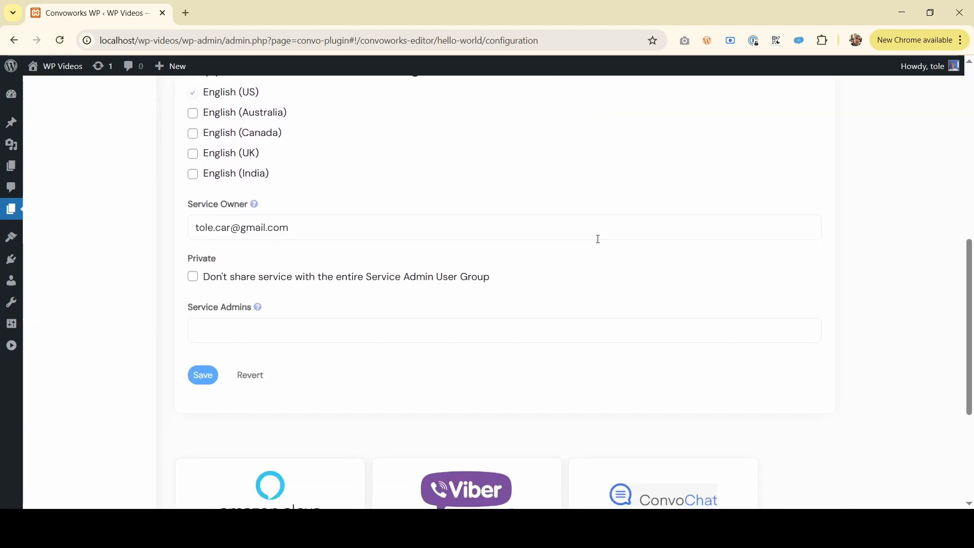
- Enable the Convo Chat platform for the service without an Intent NLP, and check its status among the configured platforms
{"action": "scroll", "coordinate": [599, 239], "scroll_direction": "down", "scroll_amount": 4}
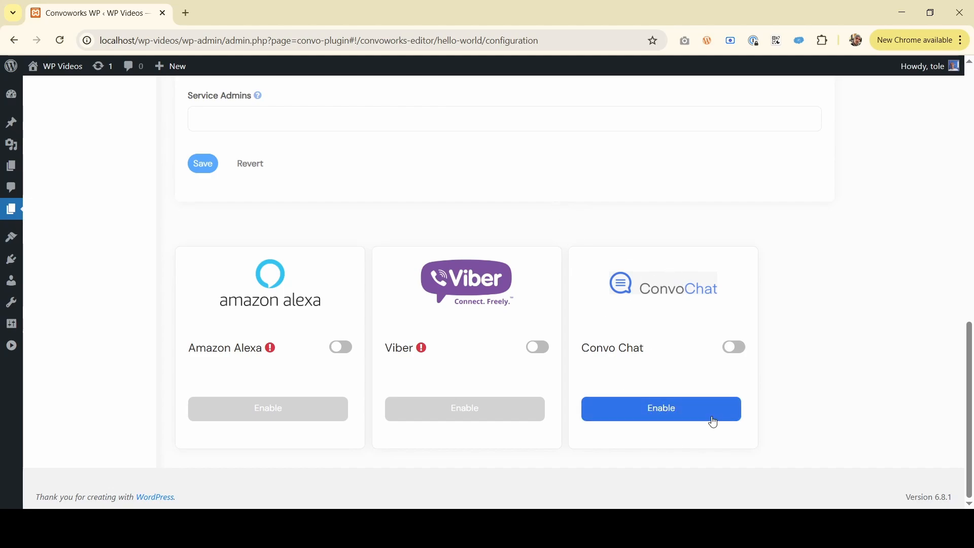
{"action": "left_click", "coordinate": [695, 406]}
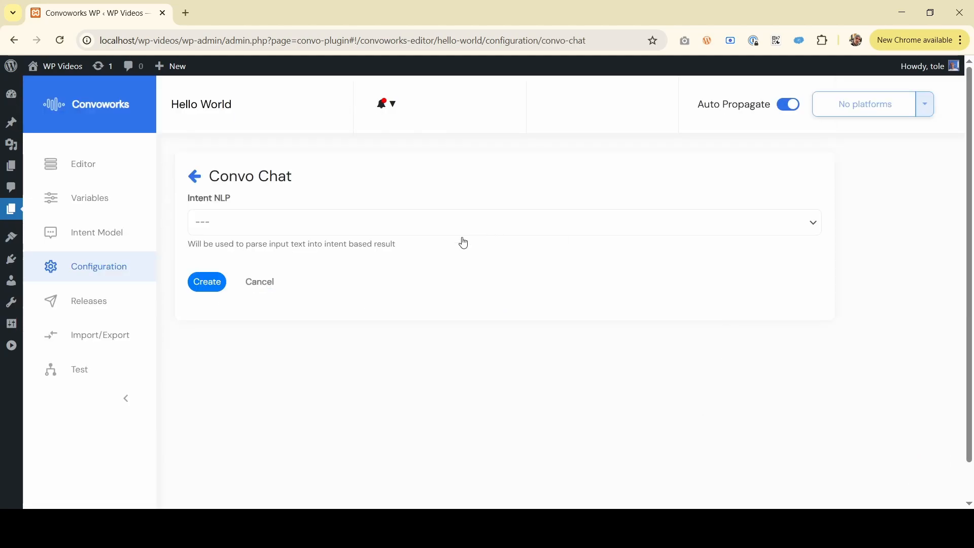
{"action": "left_click", "coordinate": [208, 282]}
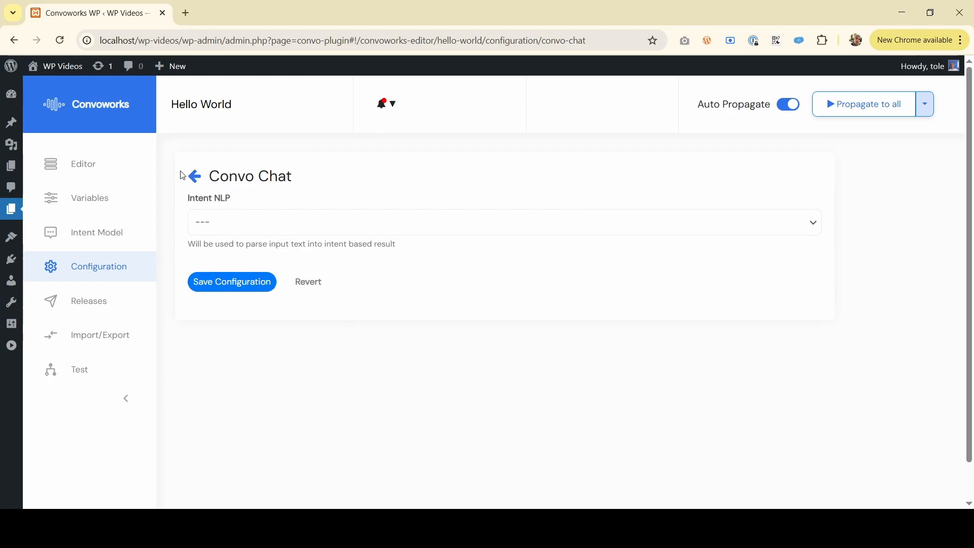
{"action": "left_click", "coordinate": [197, 179]}
{"action": "scroll", "coordinate": [561, 230], "scroll_direction": "down", "scroll_amount": 10}
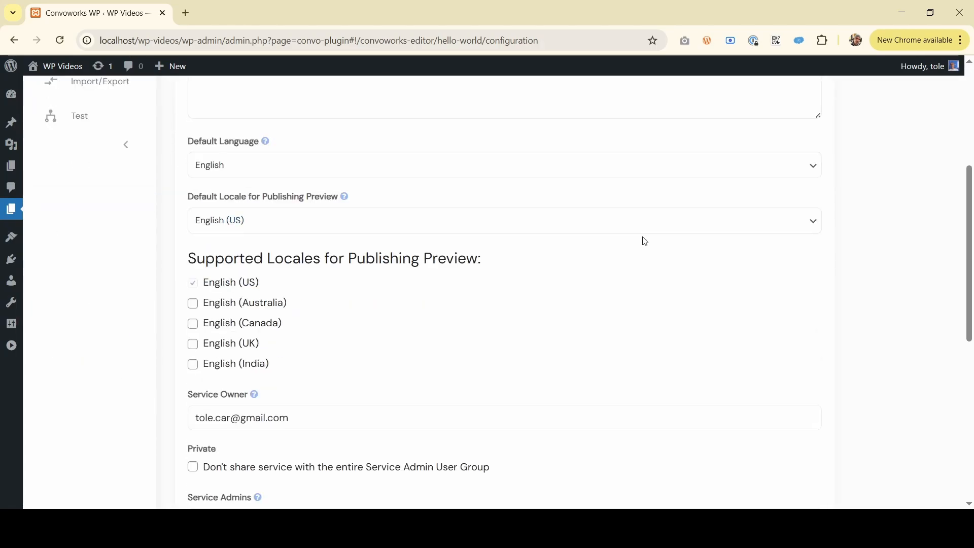
{"action": "scroll", "coordinate": [593, 265], "scroll_direction": "down", "scroll_amount": 1}
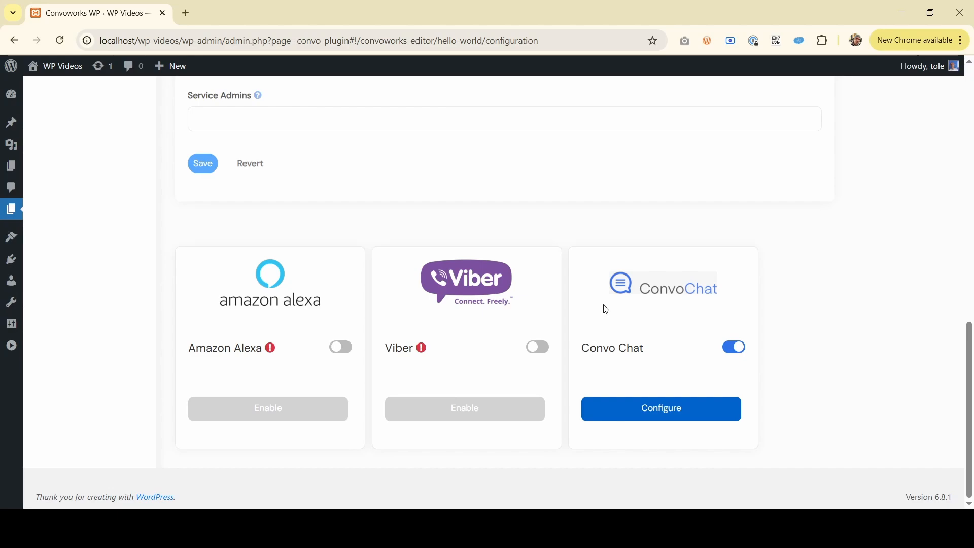
{"action": "scroll", "coordinate": [606, 301], "scroll_direction": "up", "scroll_amount": 10}
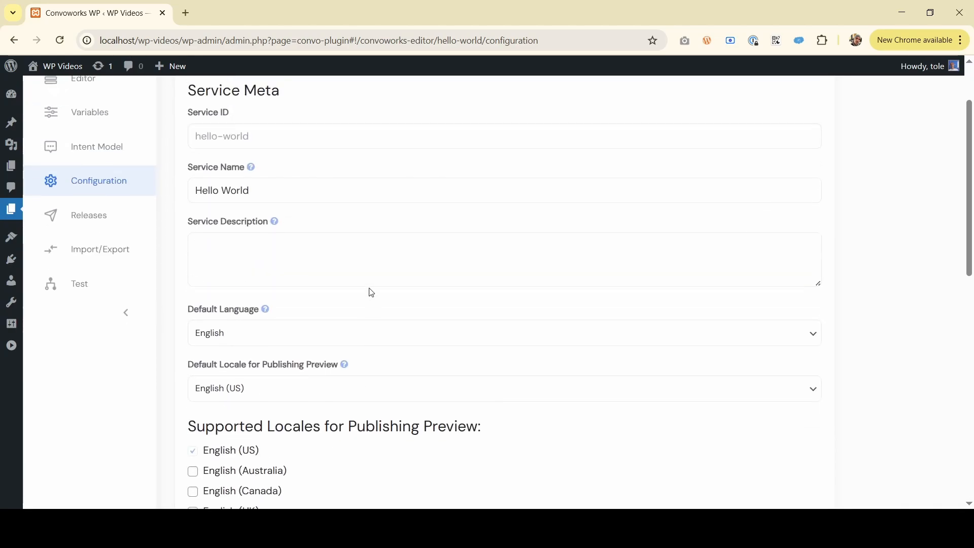
{"action": "scroll", "coordinate": [266, 235], "scroll_direction": "up", "scroll_amount": 2}
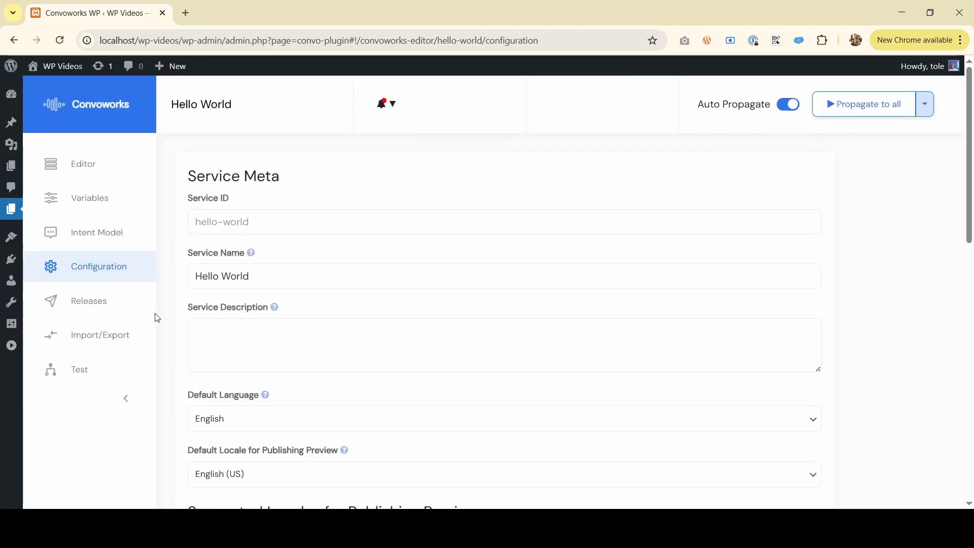
- Submit the convo_chat development version as a release and review the production, development and version entries
{"action": "left_click", "coordinate": [115, 304]}
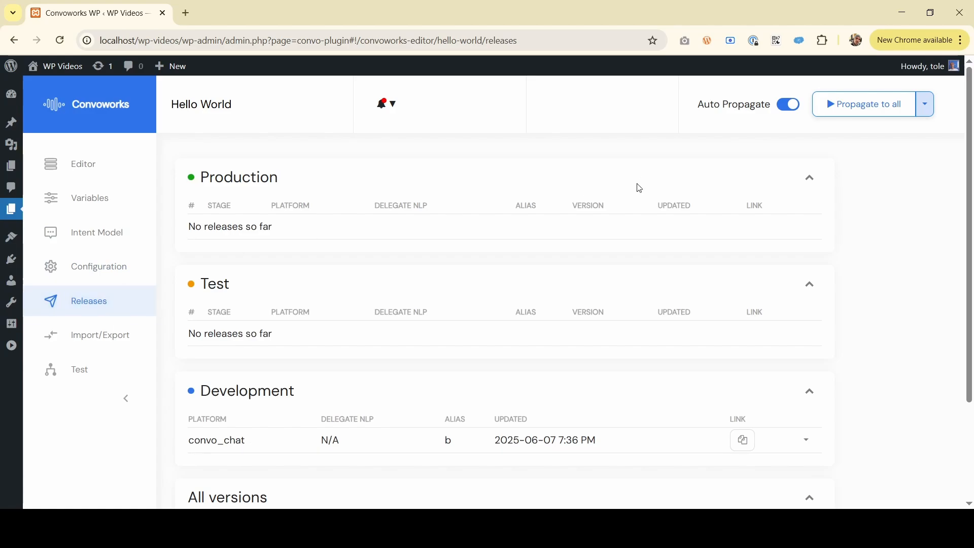
{"action": "scroll", "coordinate": [636, 191], "scroll_direction": "down", "scroll_amount": 3}
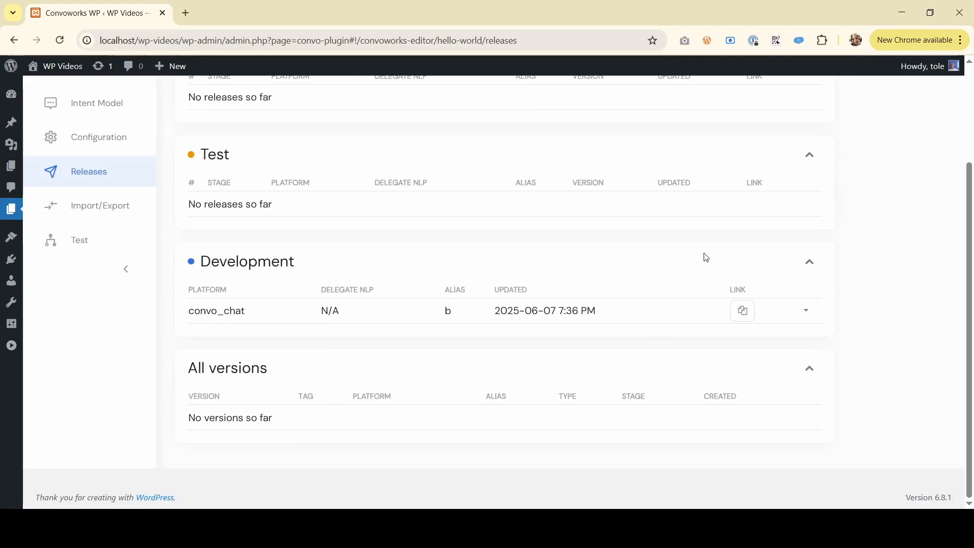
{"action": "scroll", "coordinate": [707, 258], "scroll_direction": "up", "scroll_amount": 1}
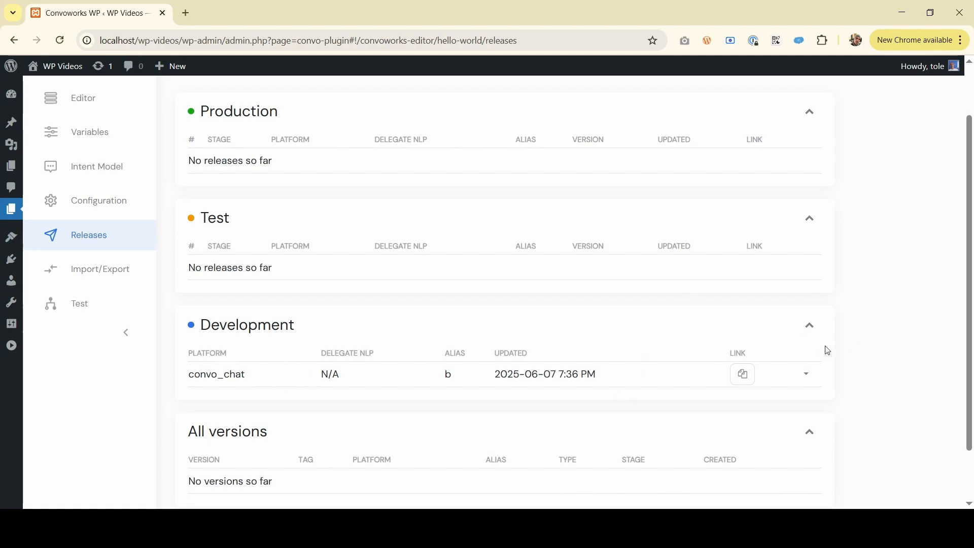
{"action": "left_click", "coordinate": [806, 377]}
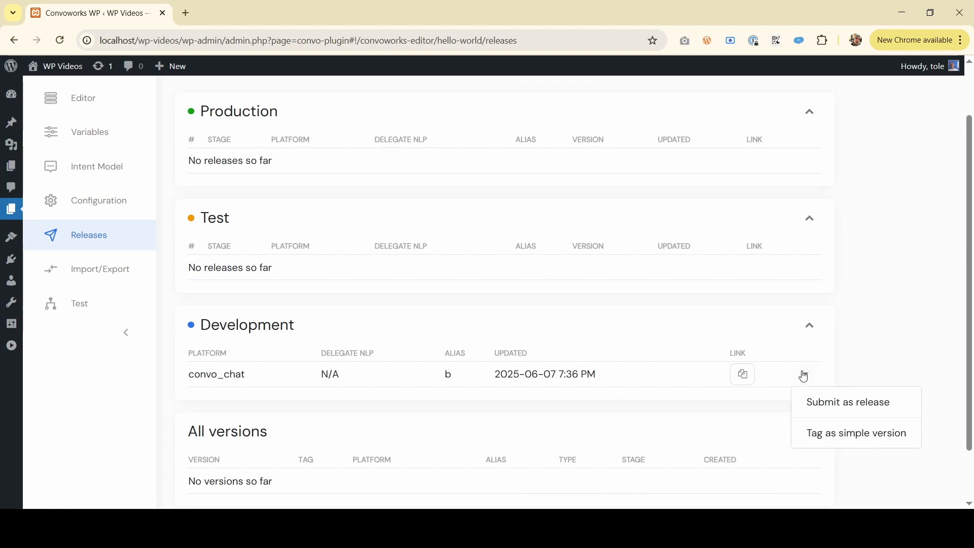
{"action": "left_click", "coordinate": [851, 406]}
{"action": "scroll", "coordinate": [759, 267], "scroll_direction": "up", "scroll_amount": 1}
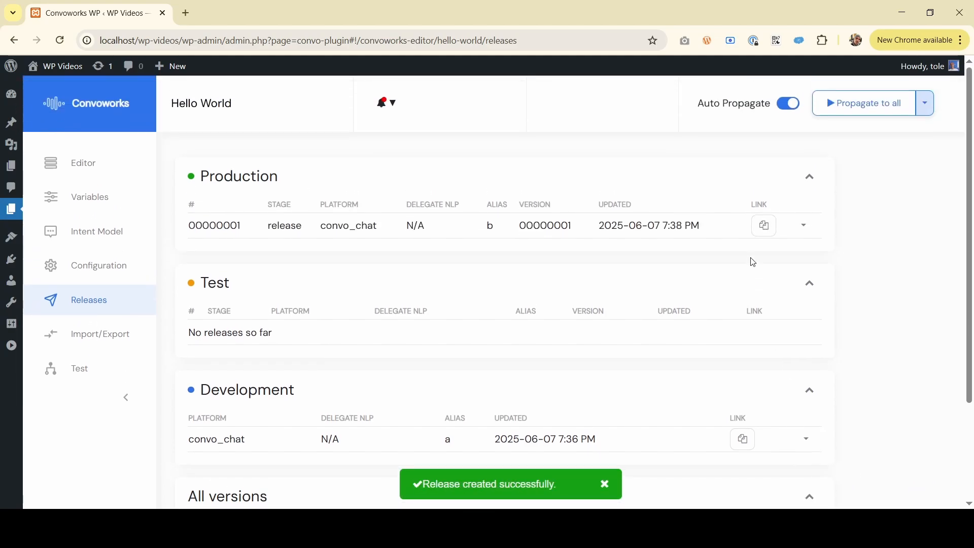
{"action": "scroll", "coordinate": [754, 259], "scroll_direction": "down", "scroll_amount": 2}
{"action": "scroll", "coordinate": [566, 272], "scroll_direction": "up", "scroll_amount": 1}
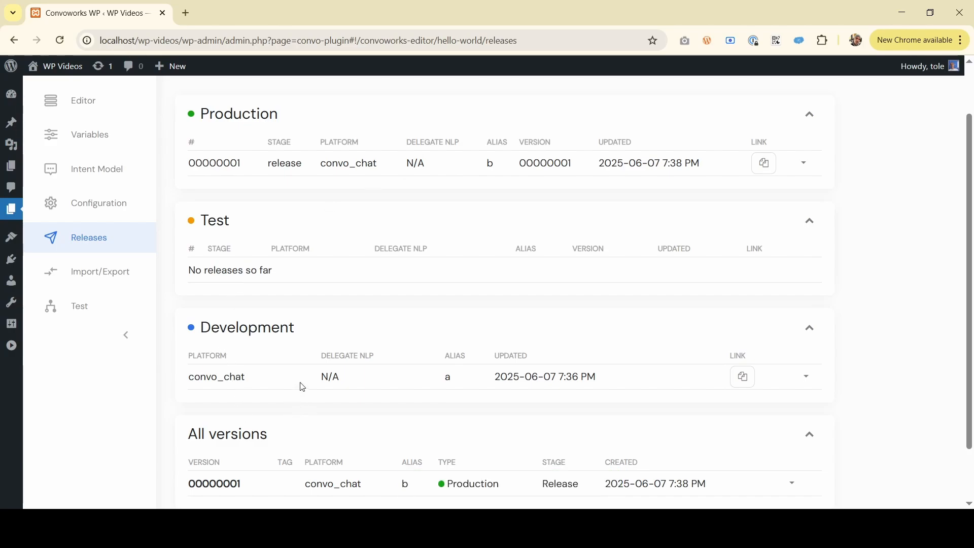
{"action": "scroll", "coordinate": [86, 121], "scroll_direction": "up", "scroll_amount": 2}
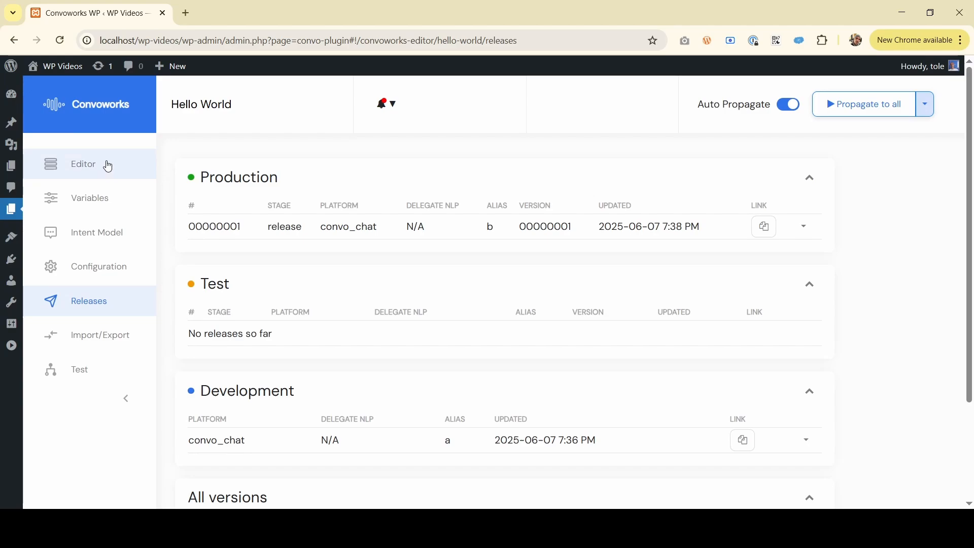
- Tag the convo_chat development version as a simple version named "ŠTest ver" and check the actions offered for it among all versions
{"action": "scroll", "coordinate": [589, 264], "scroll_direction": "down", "scroll_amount": 3}
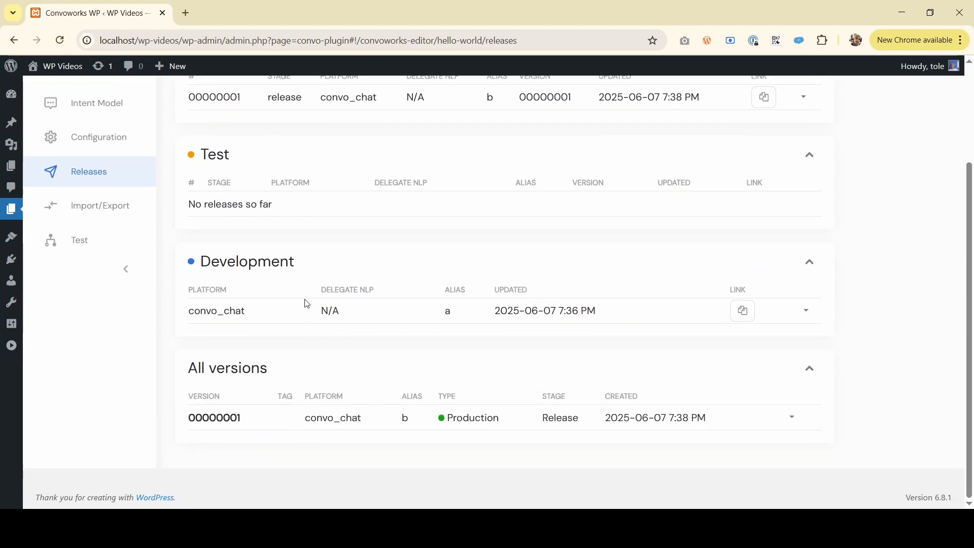
{"action": "scroll", "coordinate": [705, 325], "scroll_direction": "up", "scroll_amount": 2}
{"action": "scroll", "coordinate": [796, 324], "scroll_direction": "down", "scroll_amount": 2}
{"action": "left_click", "coordinate": [807, 311]}
{"action": "left_click", "coordinate": [860, 374]}
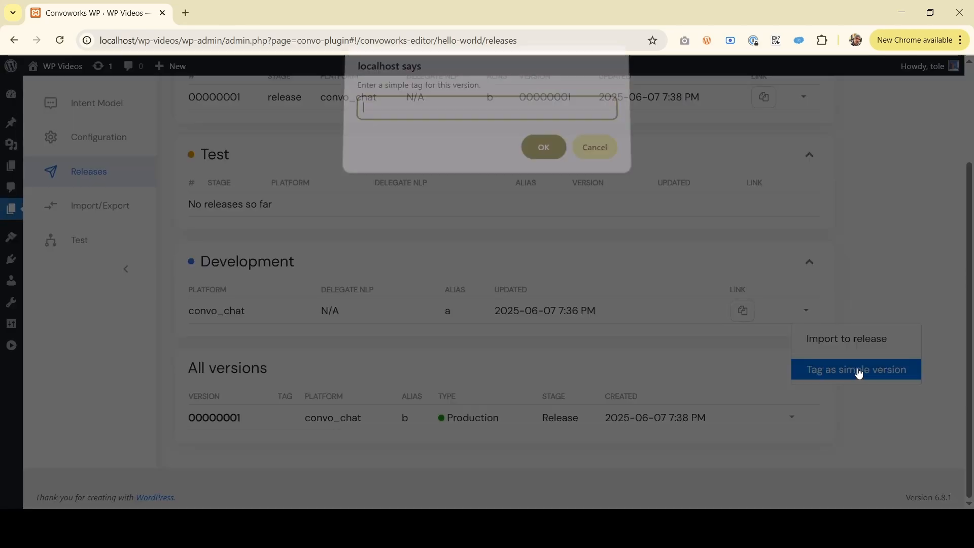
{"action": "type", "text": "Test 1"}
{"action": "key", "text": "Return"}
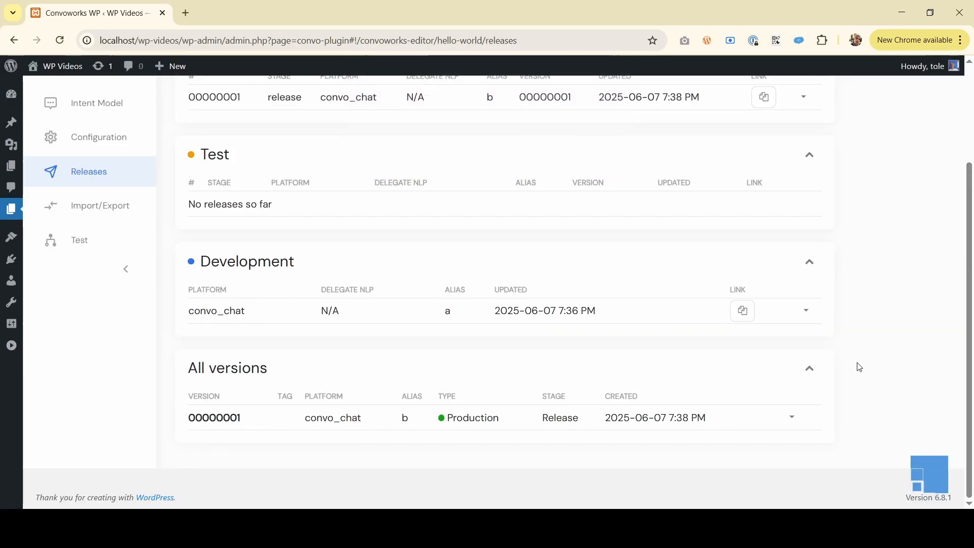
{"action": "scroll", "coordinate": [870, 425], "scroll_direction": "down", "scroll_amount": 1}
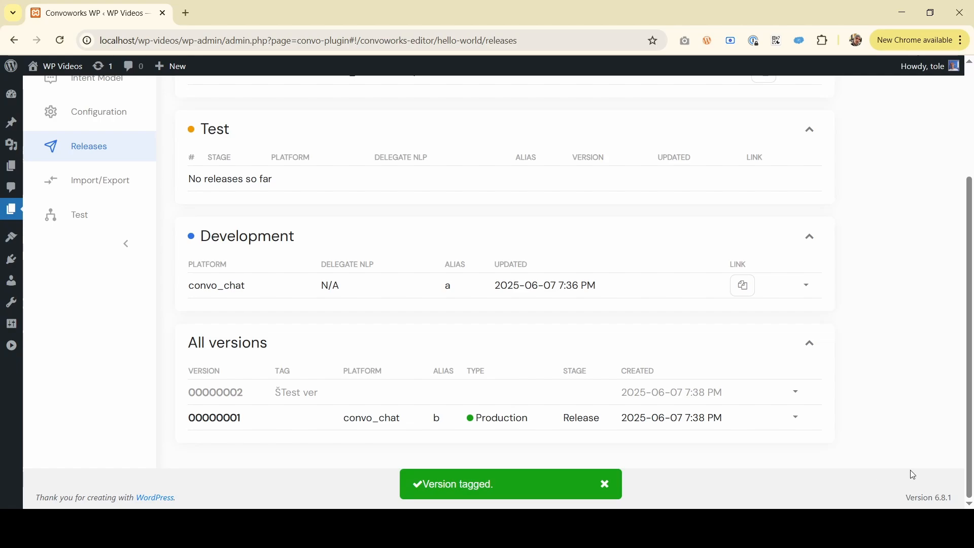
{"action": "left_click", "coordinate": [800, 396]}
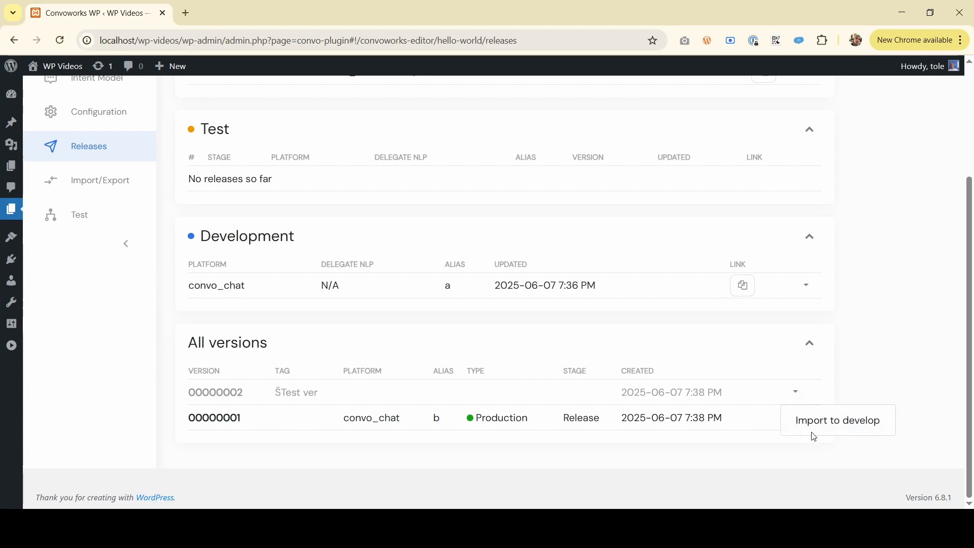
- Download the service's Convoworks model from the import and export settings, leaving local configurations out
{"action": "left_click", "coordinate": [100, 187]}
{"action": "scroll", "coordinate": [470, 196], "scroll_direction": "down", "scroll_amount": 6}
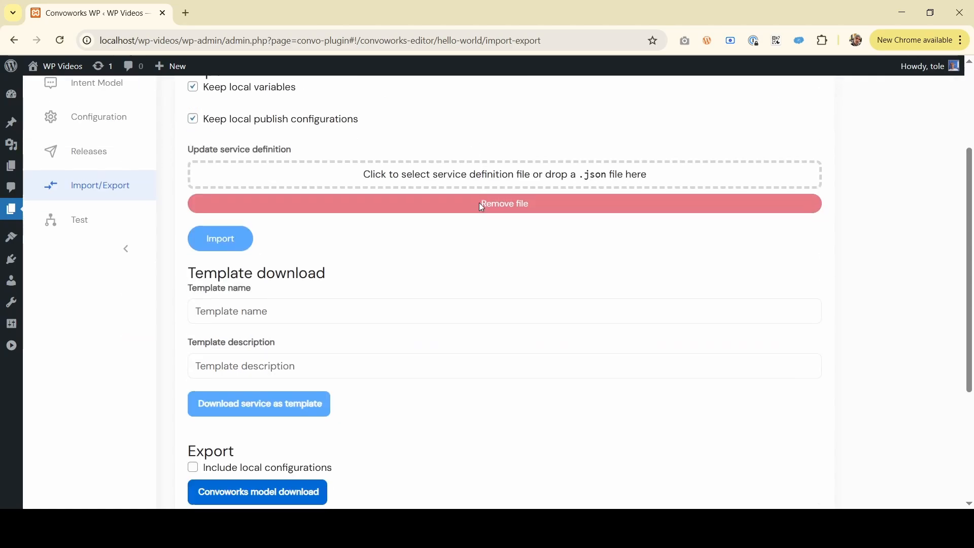
{"action": "scroll", "coordinate": [472, 283], "scroll_direction": "down", "scroll_amount": 1}
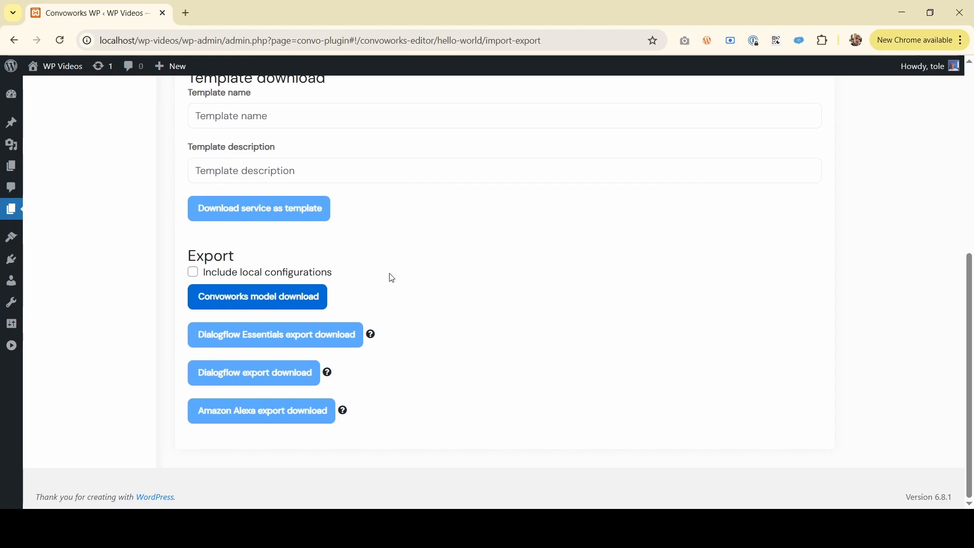
{"action": "left_click", "coordinate": [250, 298]}
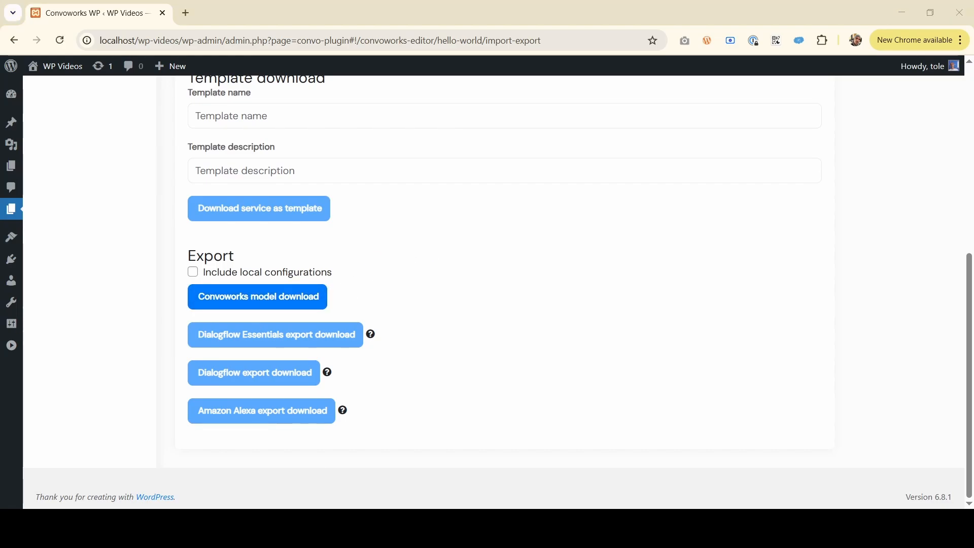
- Examine the service definition import options, the template download fields and the available export formats
{"action": "scroll", "coordinate": [533, 318], "scroll_direction": "up", "scroll_amount": 5}
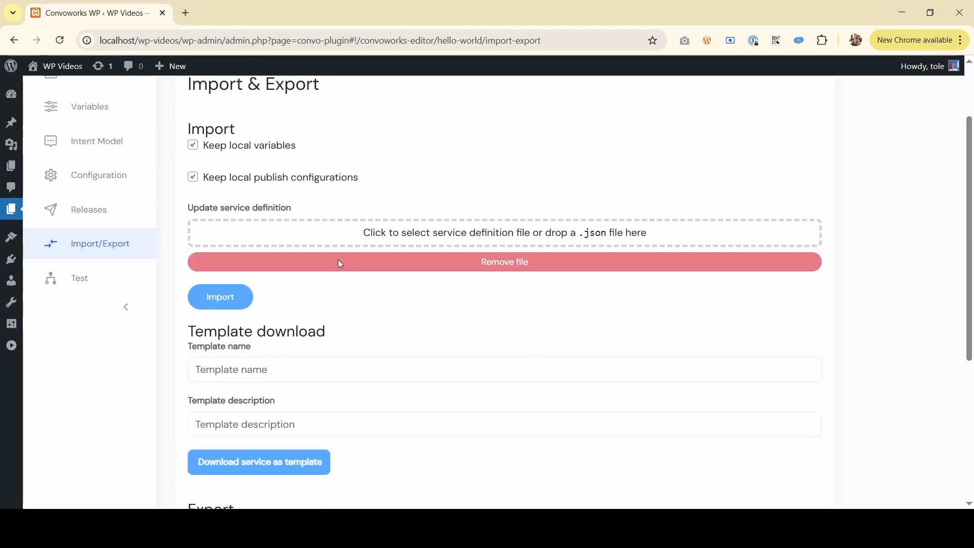
{"action": "left_click", "coordinate": [382, 237]}
{"action": "scroll", "coordinate": [401, 261], "scroll_direction": "down", "scroll_amount": 2}
{"action": "scroll", "coordinate": [401, 260], "scroll_direction": "up", "scroll_amount": 1}
{"action": "scroll", "coordinate": [389, 350], "scroll_direction": "up", "scroll_amount": 3}
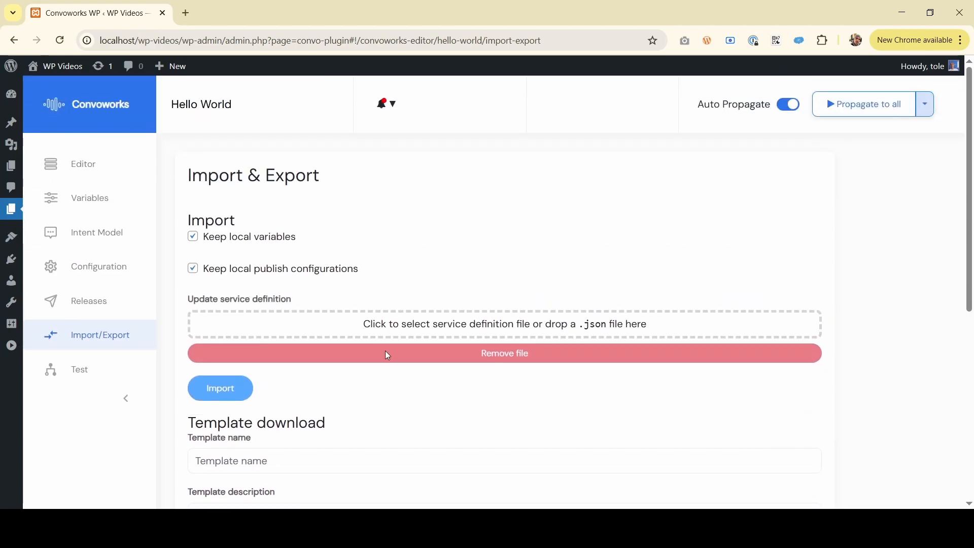
{"action": "scroll", "coordinate": [326, 426], "scroll_direction": "down", "scroll_amount": 3}
{"action": "scroll", "coordinate": [315, 426], "scroll_direction": "down", "scroll_amount": 3}
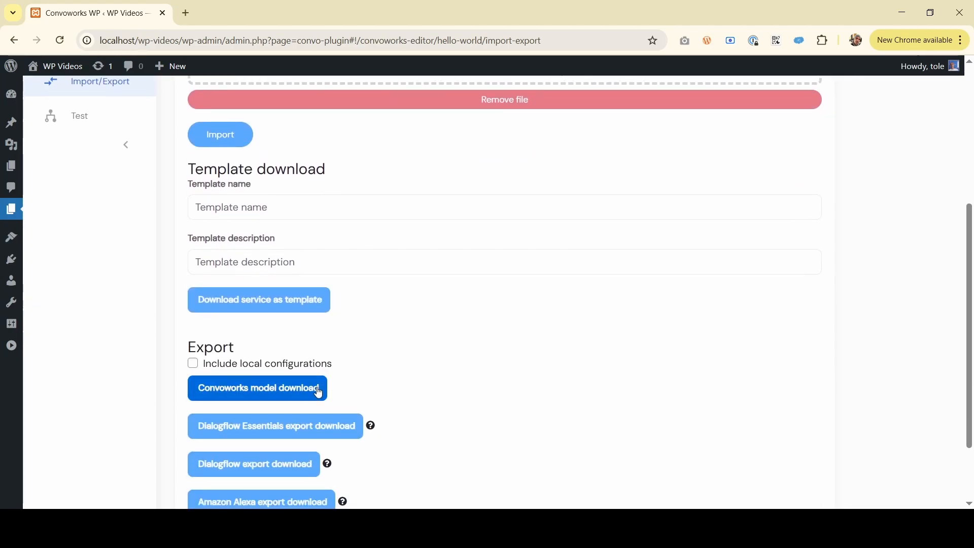
{"action": "scroll", "coordinate": [321, 390], "scroll_direction": "up", "scroll_amount": 5}
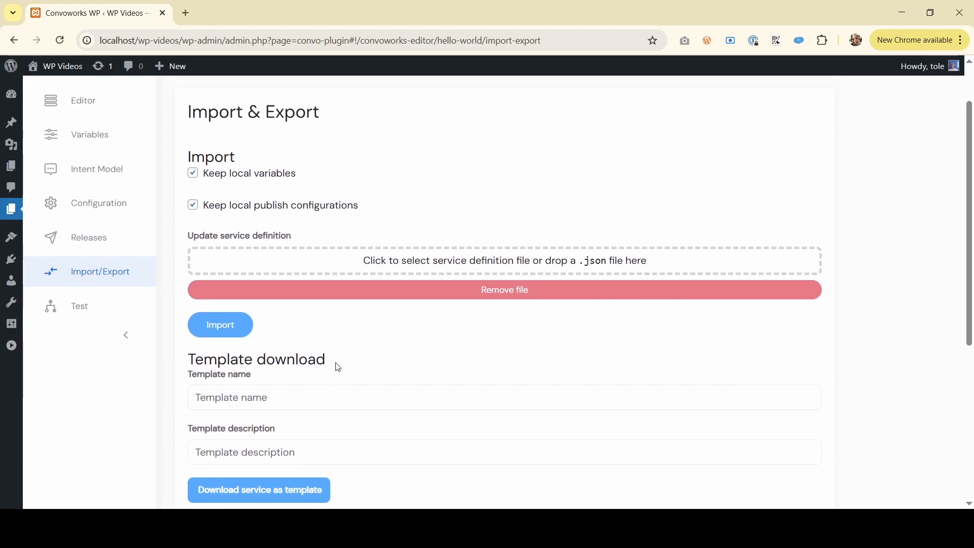
{"action": "scroll", "coordinate": [345, 337], "scroll_direction": "up", "scroll_amount": 2}
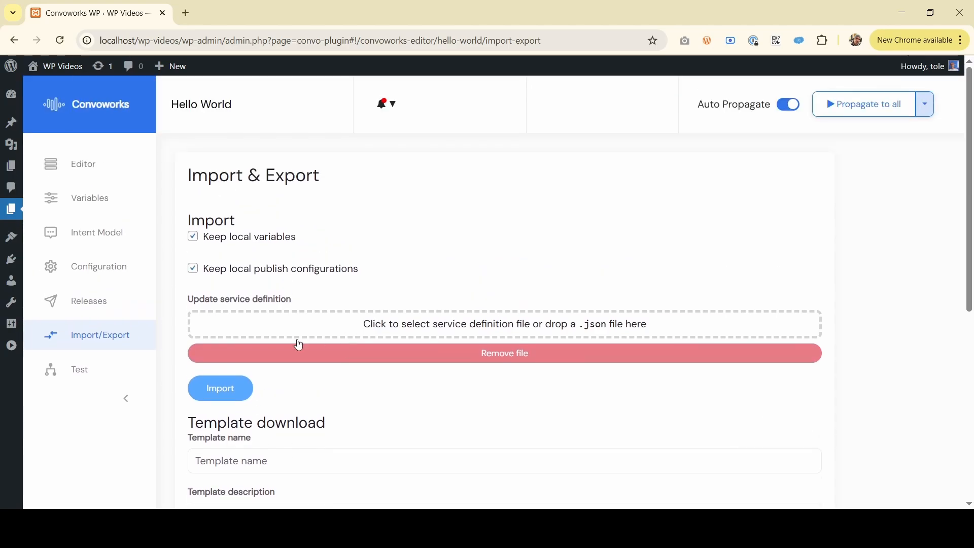
- Run the service in the test chat with Debug turned on and examine its variables and component params
{"action": "left_click", "coordinate": [95, 370]}
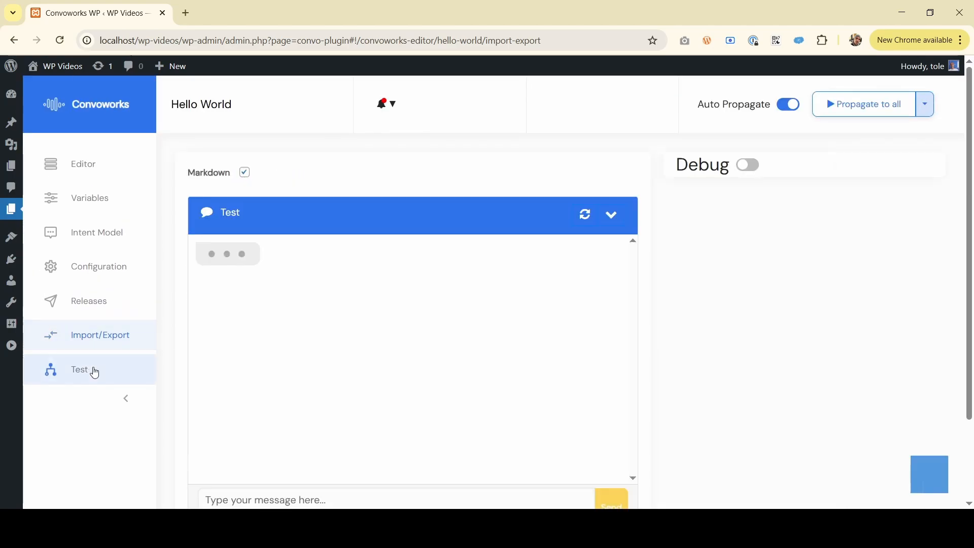
{"action": "left_click", "coordinate": [758, 168]}
{"action": "scroll", "coordinate": [767, 248], "scroll_direction": "down", "scroll_amount": 2}
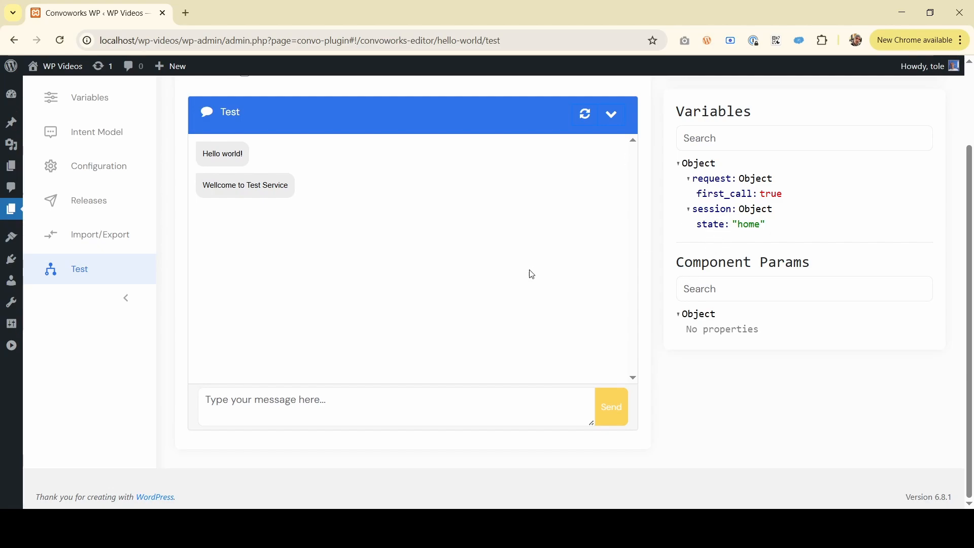
{"action": "scroll", "coordinate": [582, 249], "scroll_direction": "up", "scroll_amount": 3}
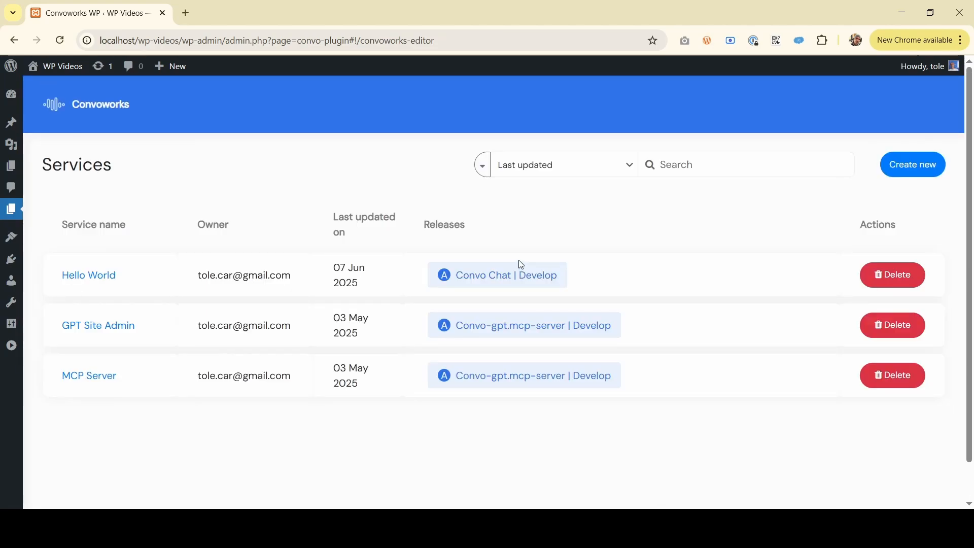